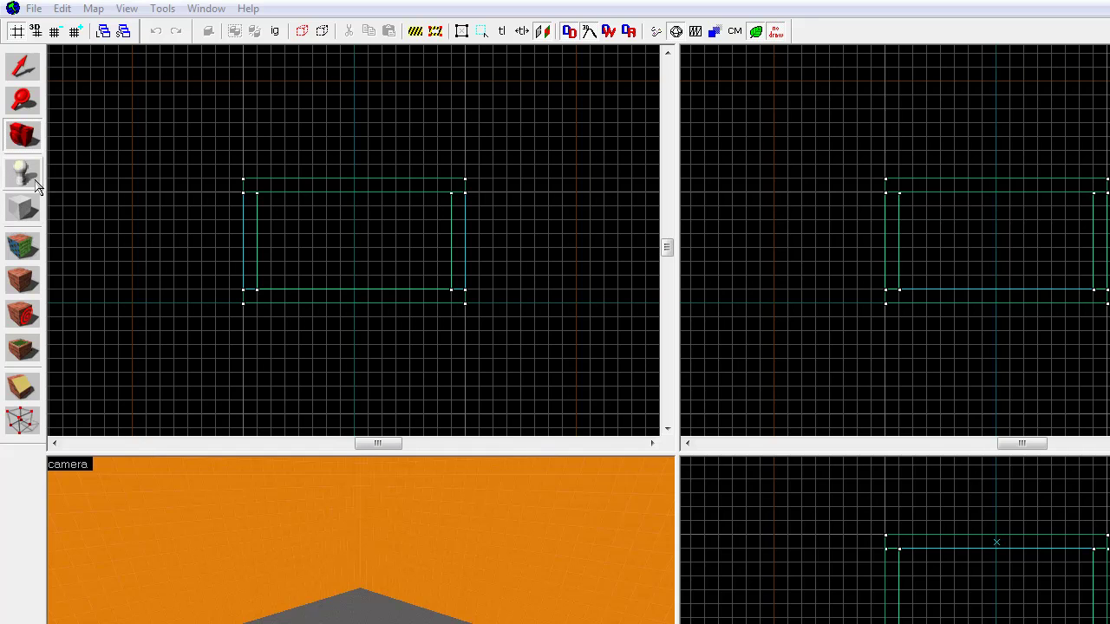
Step: Activate the Entity Tool and choose info_survivor_position as the object to place
click(20, 174)
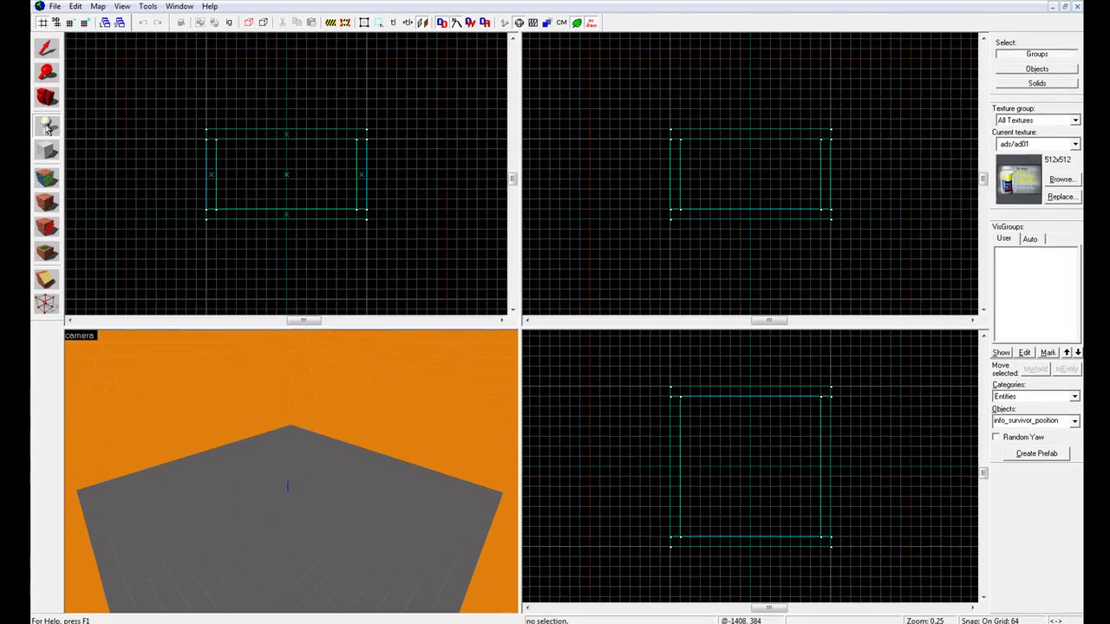
click(48, 126)
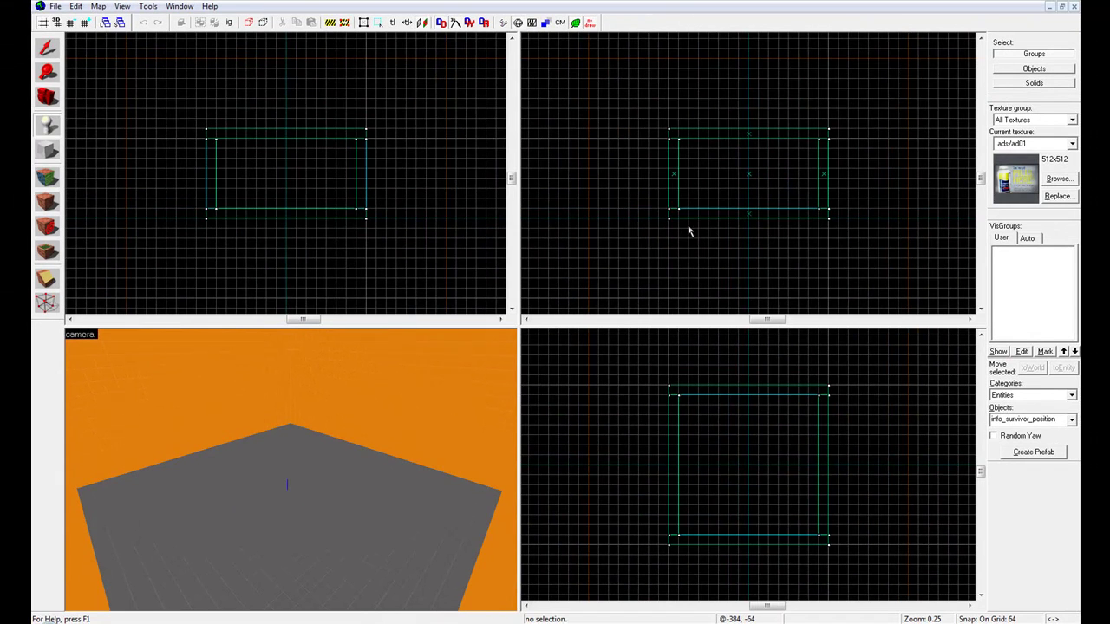
click(993, 420)
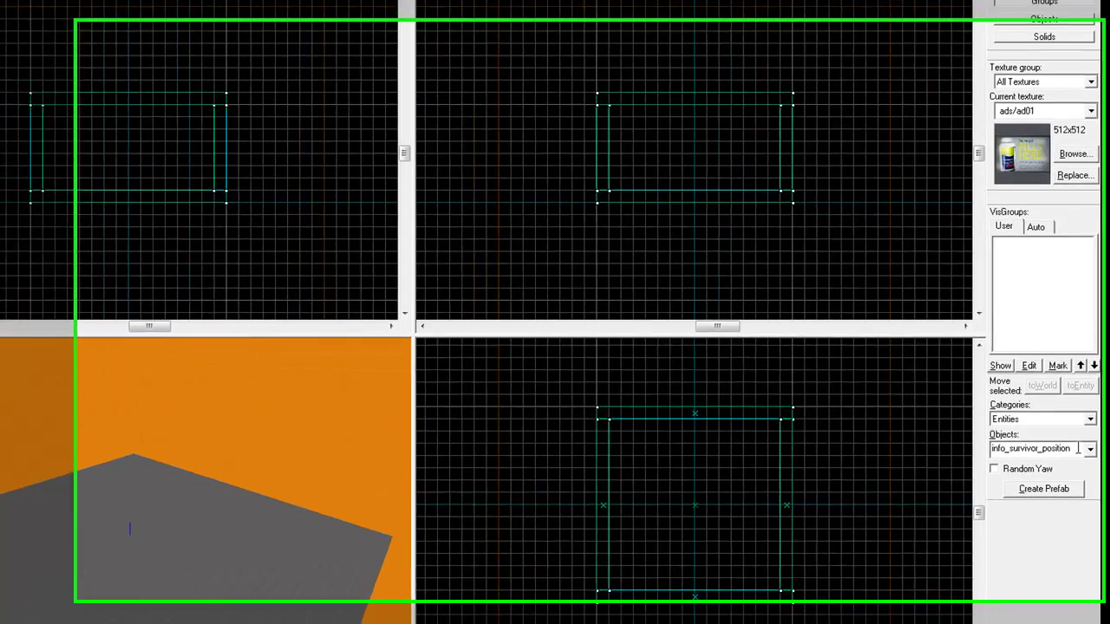
double_click(1058, 419)
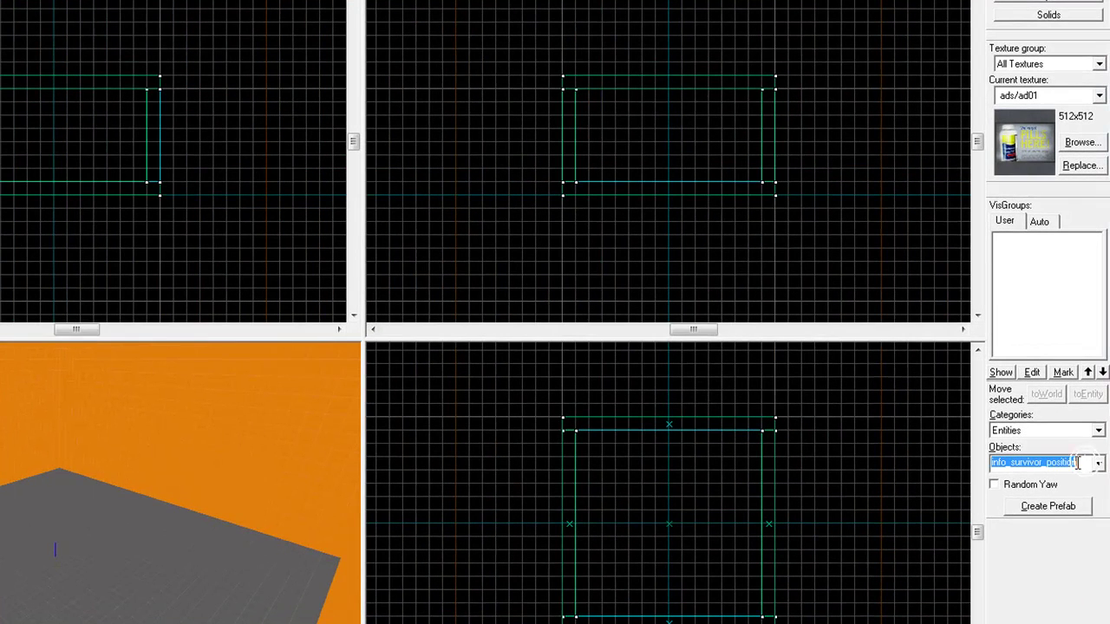
text(info)
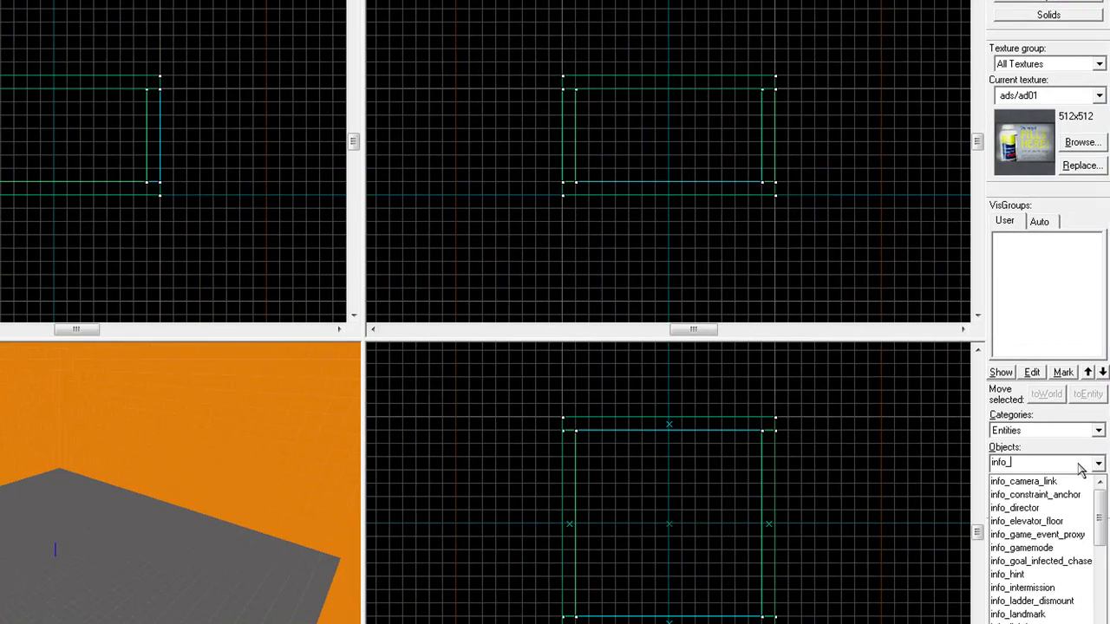
text(_surviv)
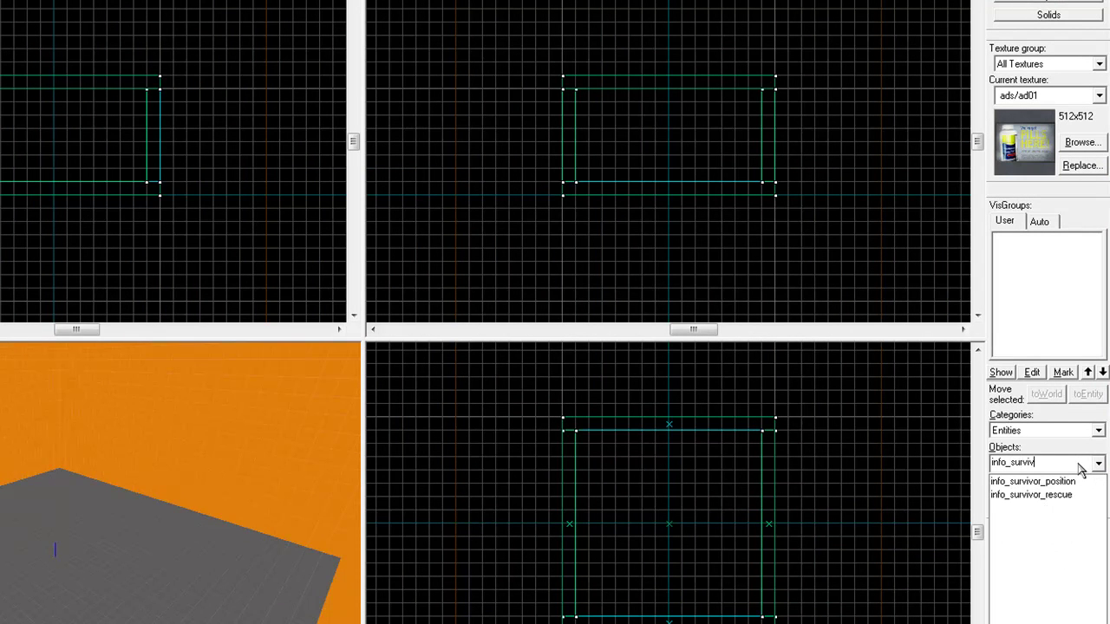
text(or_position)
click(1075, 483)
Step: Place four info_survivor_position entities in a square arrangement on the room's floor
scroll(72, 588, up, 4)
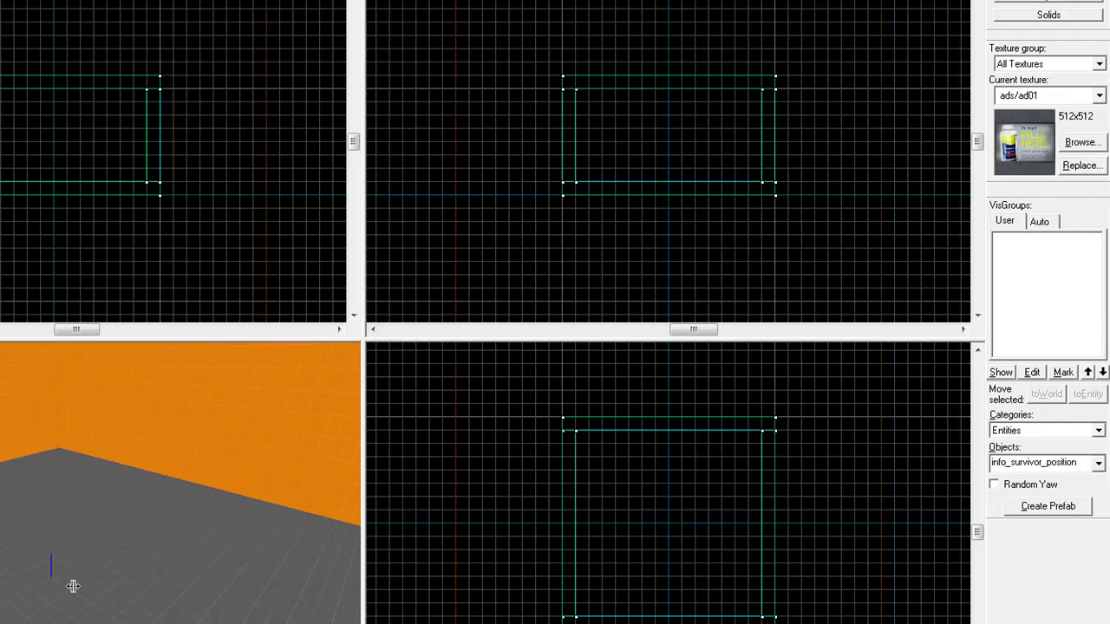
scroll(73, 584, up, 3)
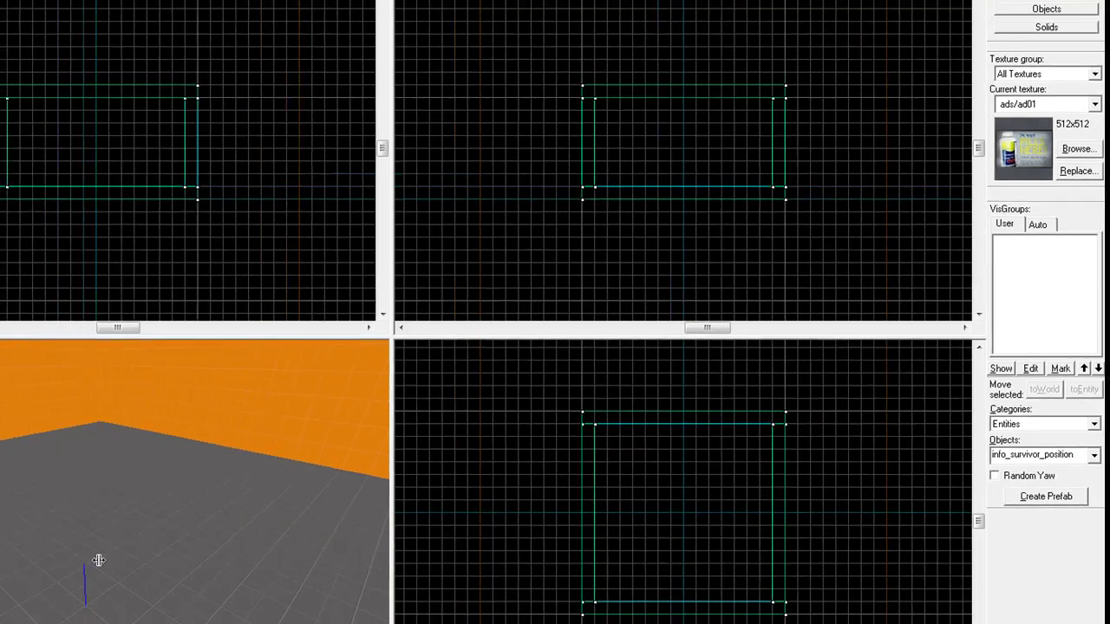
scroll(53, 565, down, 8)
scroll(55, 566, up, 2)
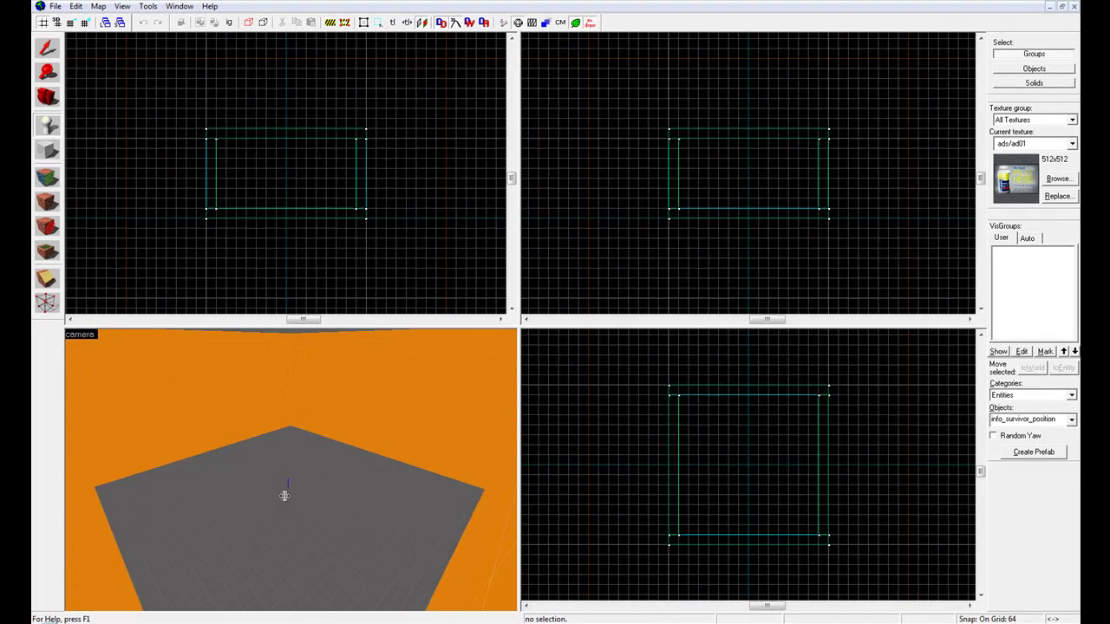
scroll(284, 496, down, 4)
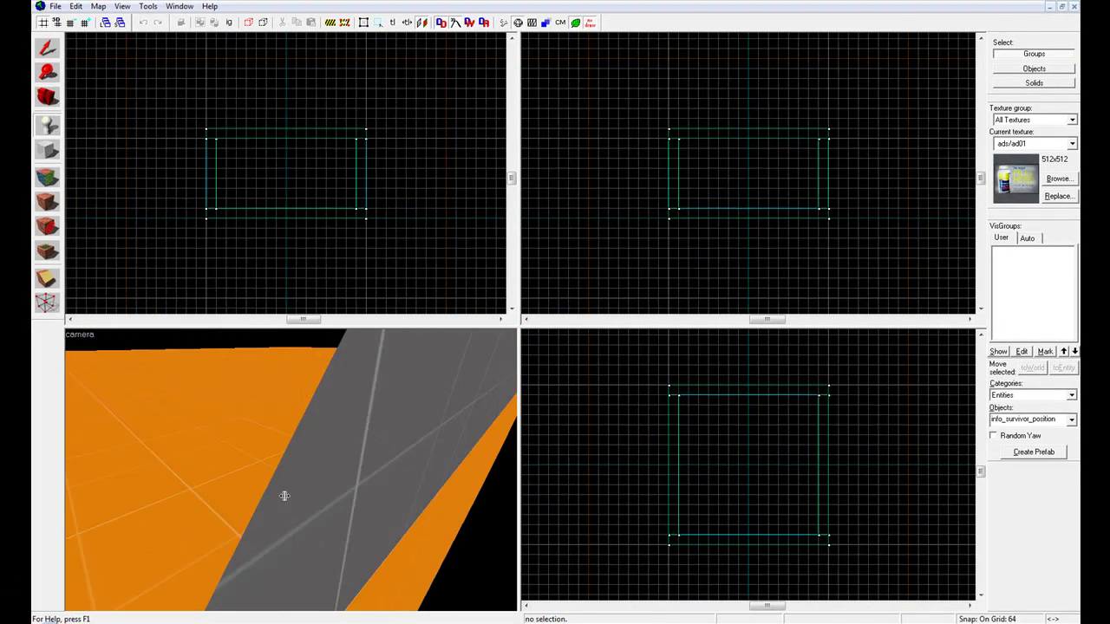
scroll(285, 496, up, 5)
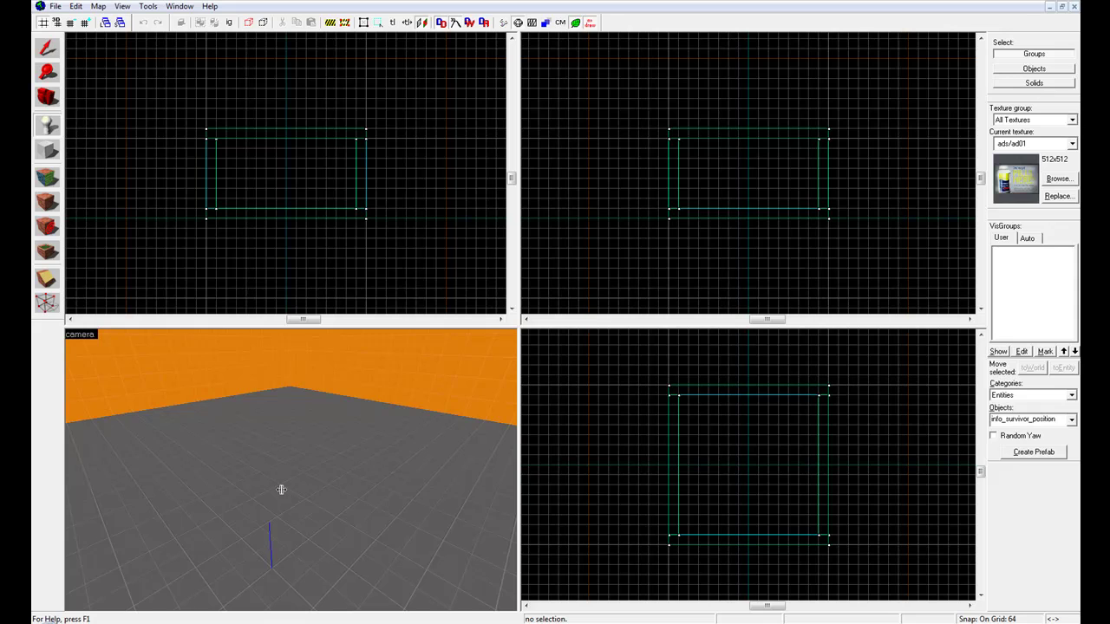
key(Down)
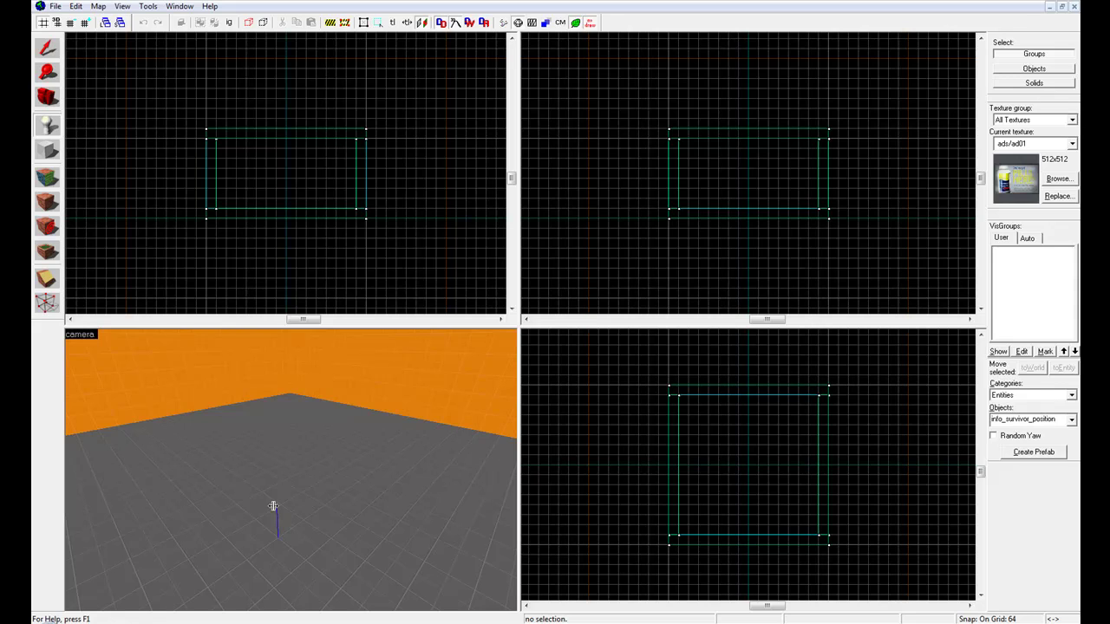
scroll(297, 495, up, 1)
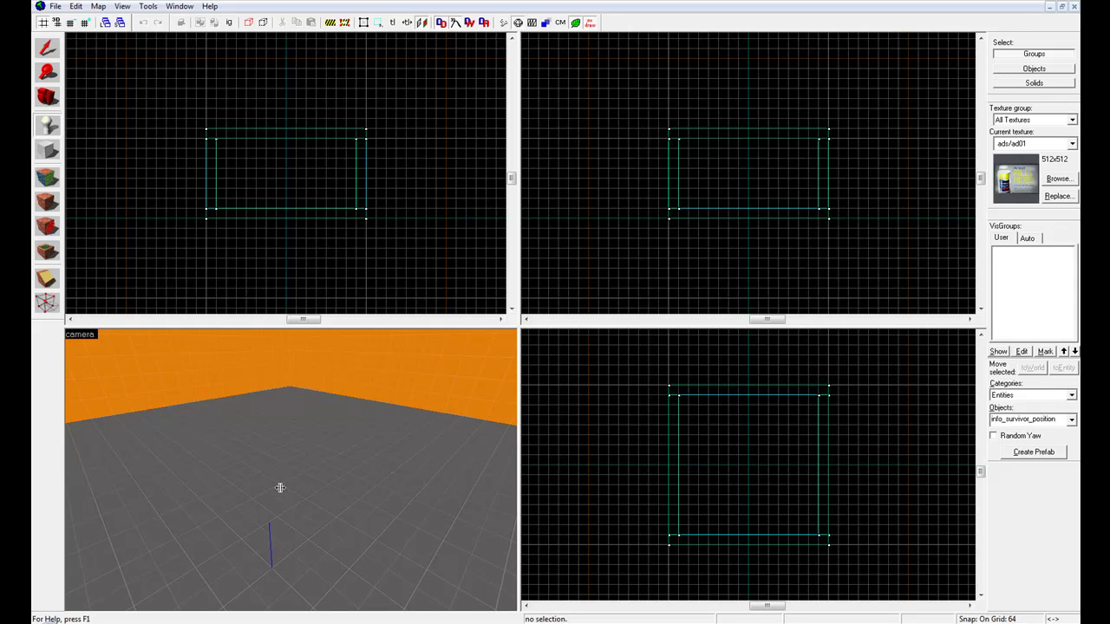
click(279, 488)
click(373, 539)
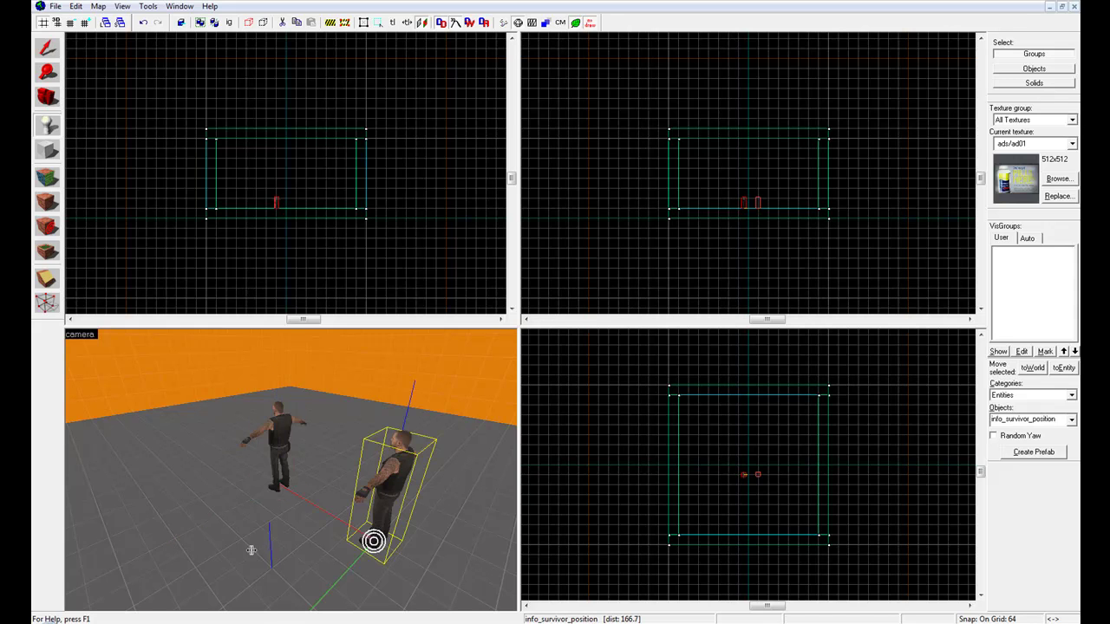
click(175, 537)
scroll(174, 537, down, 2)
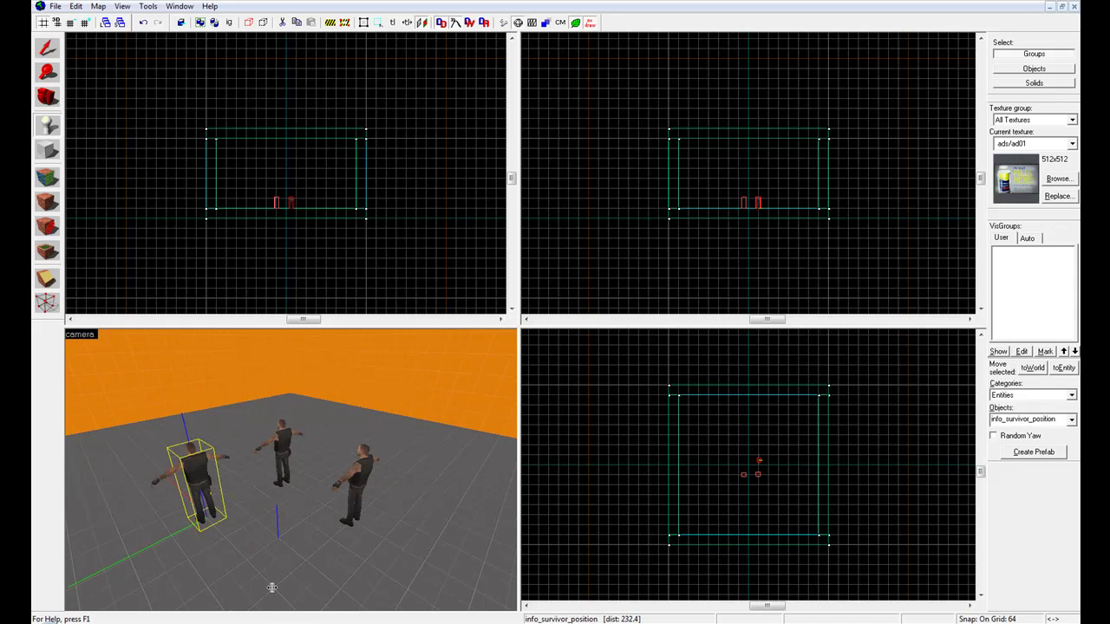
click(273, 590)
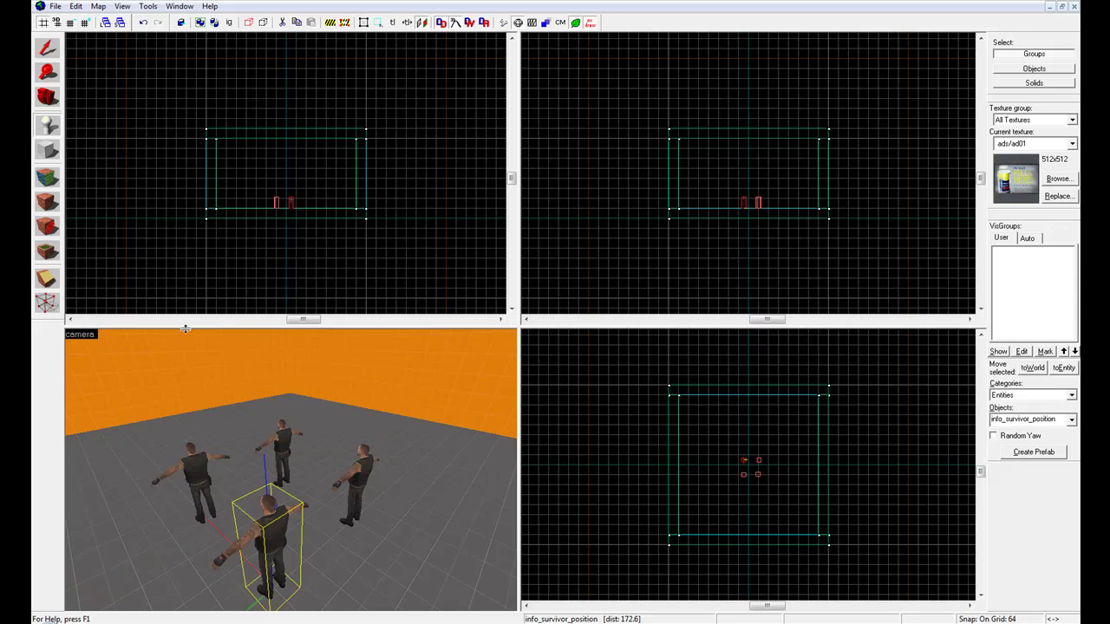
Step: Switch to the Selection Tool, clear the selection and examine the four placed survivors from the front in the 3D view
click(47, 48)
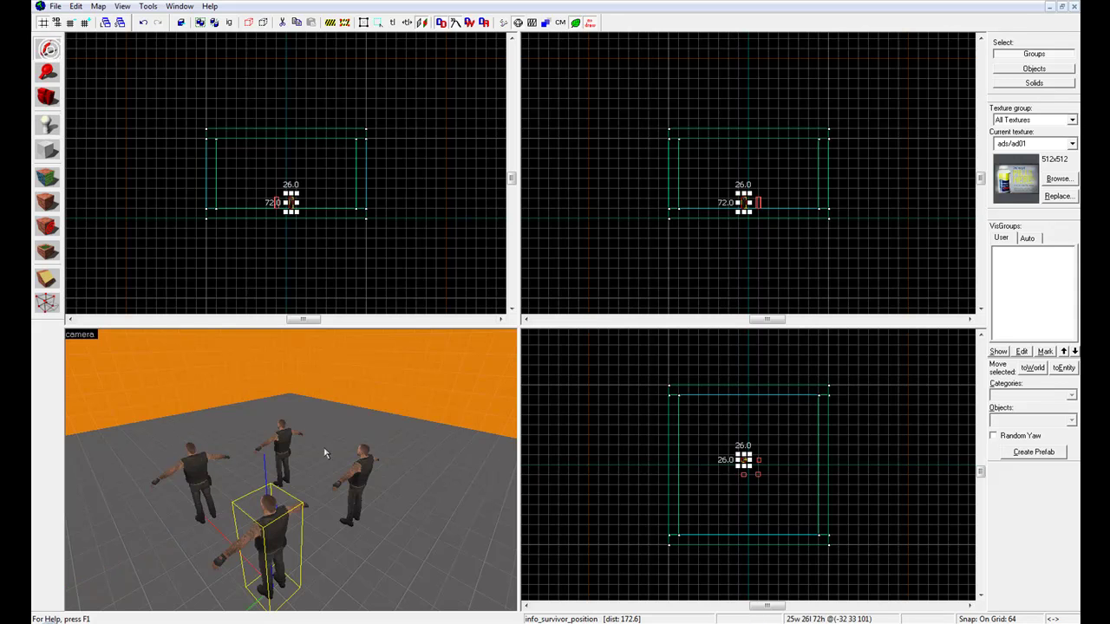
scroll(307, 470, up, 2)
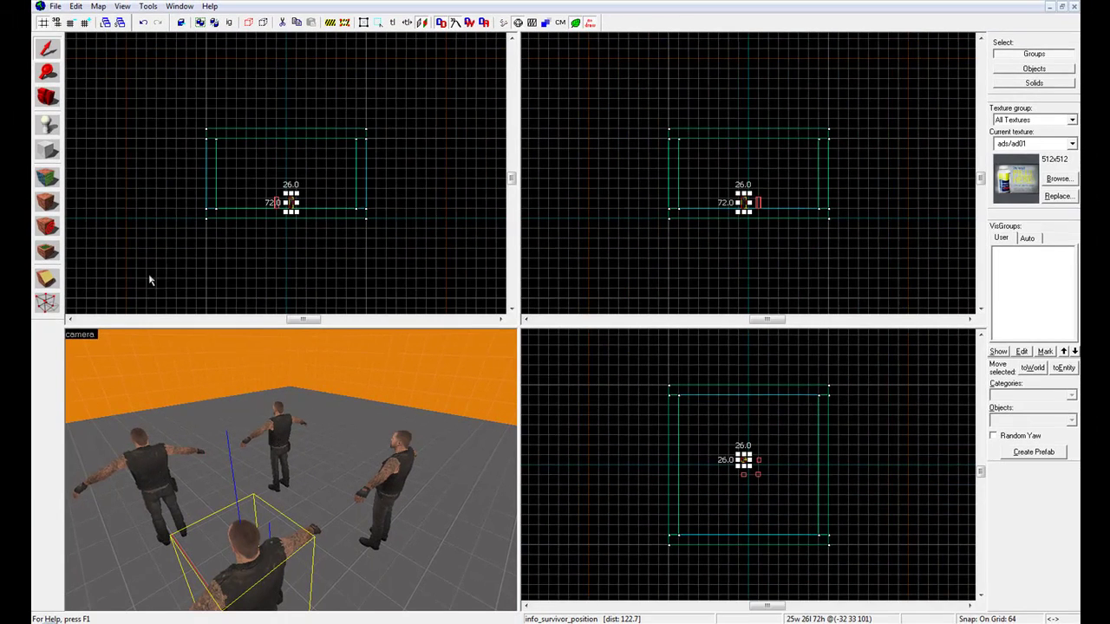
click(39, 103)
drag(288, 471, 290, 470)
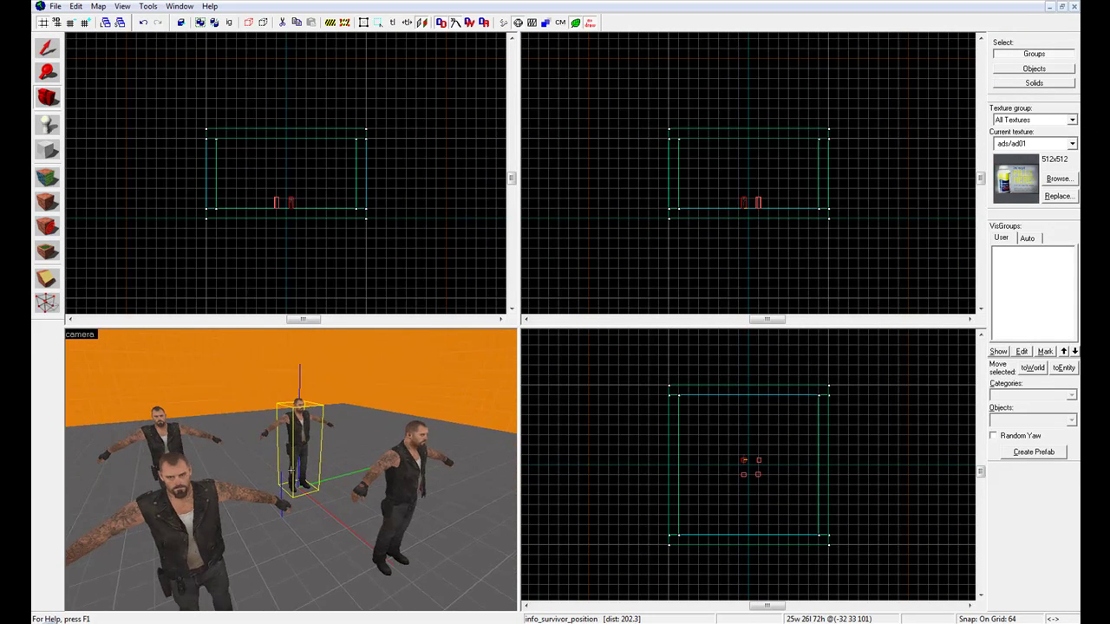
click(48, 50)
click(344, 269)
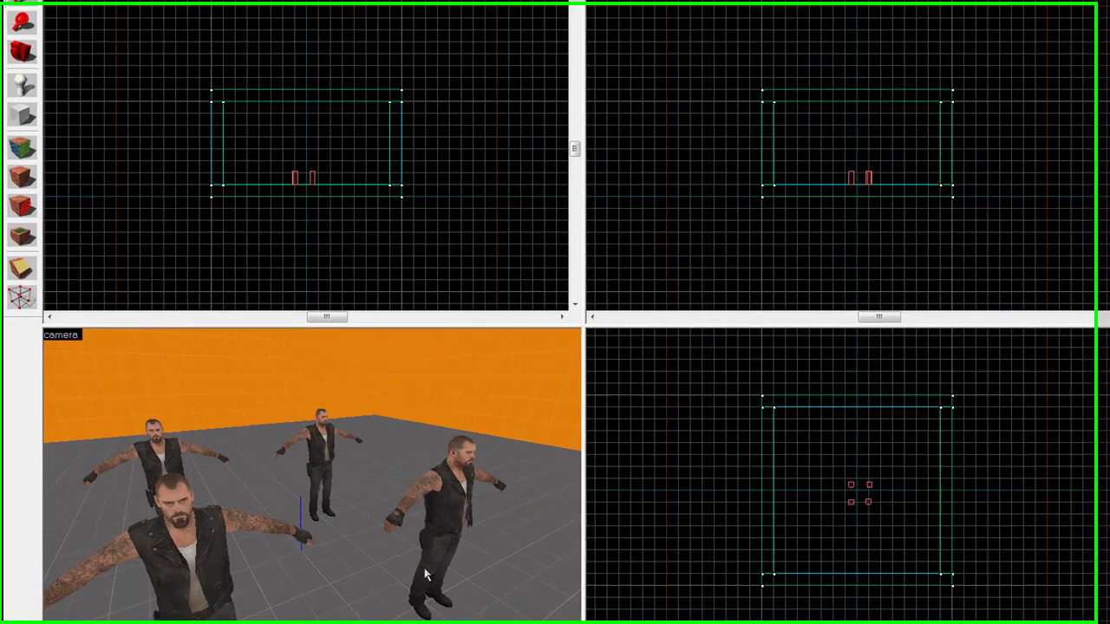
scroll(385, 530, down, 4)
scroll(386, 530, up, 2)
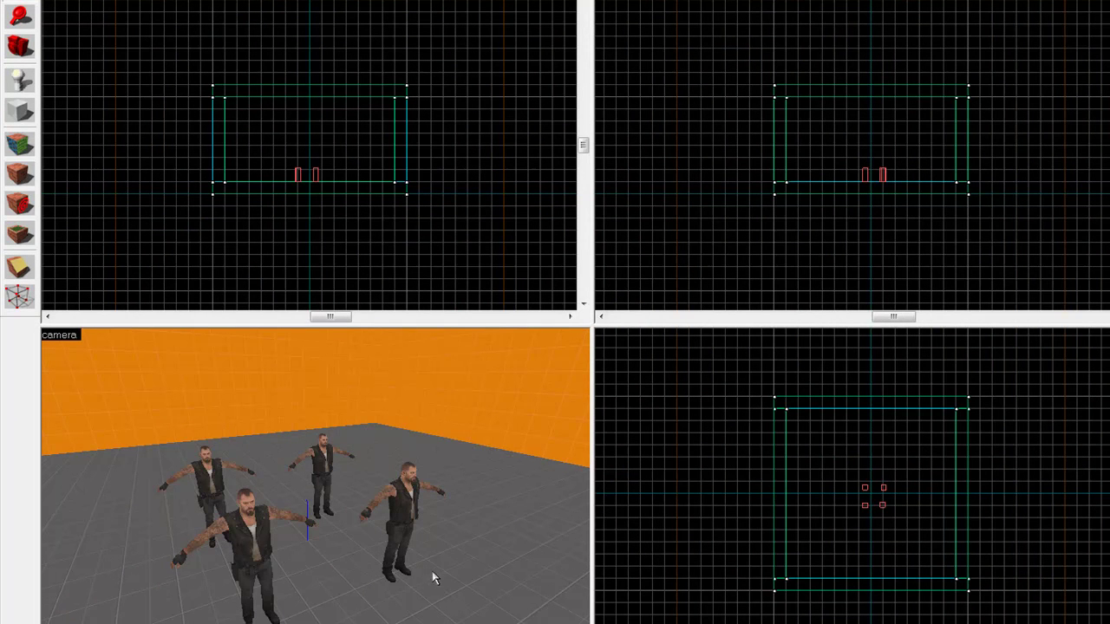
scroll(434, 579, up, 2)
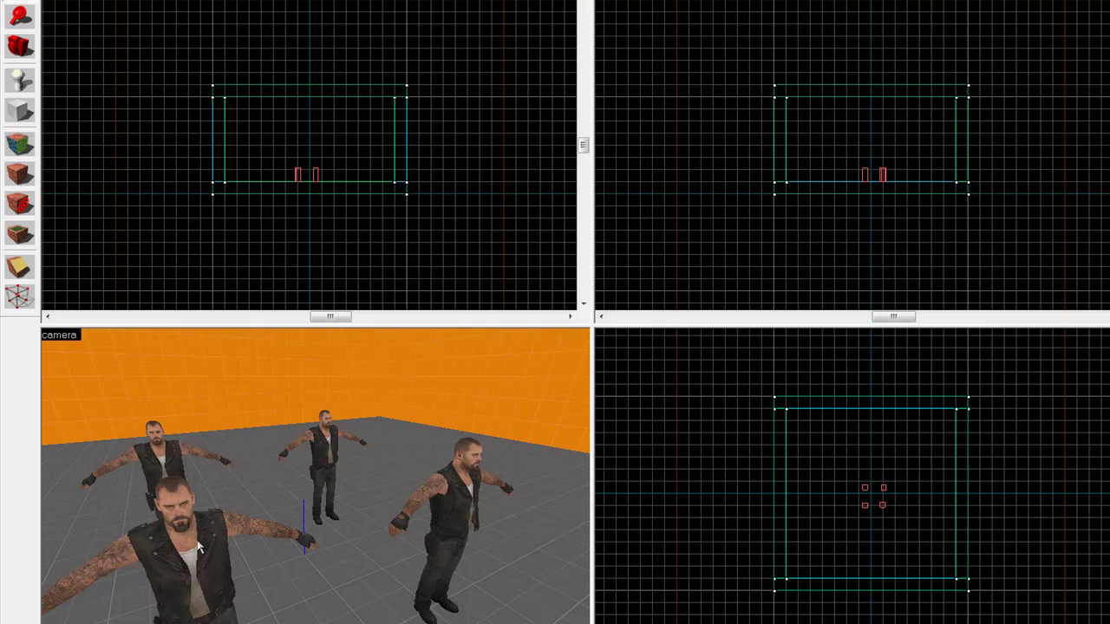
Step: Open the object properties of the survivor nearest the camera's right and review its outputs, inputs, model, flags and VisGroup settings
double_click(455, 499)
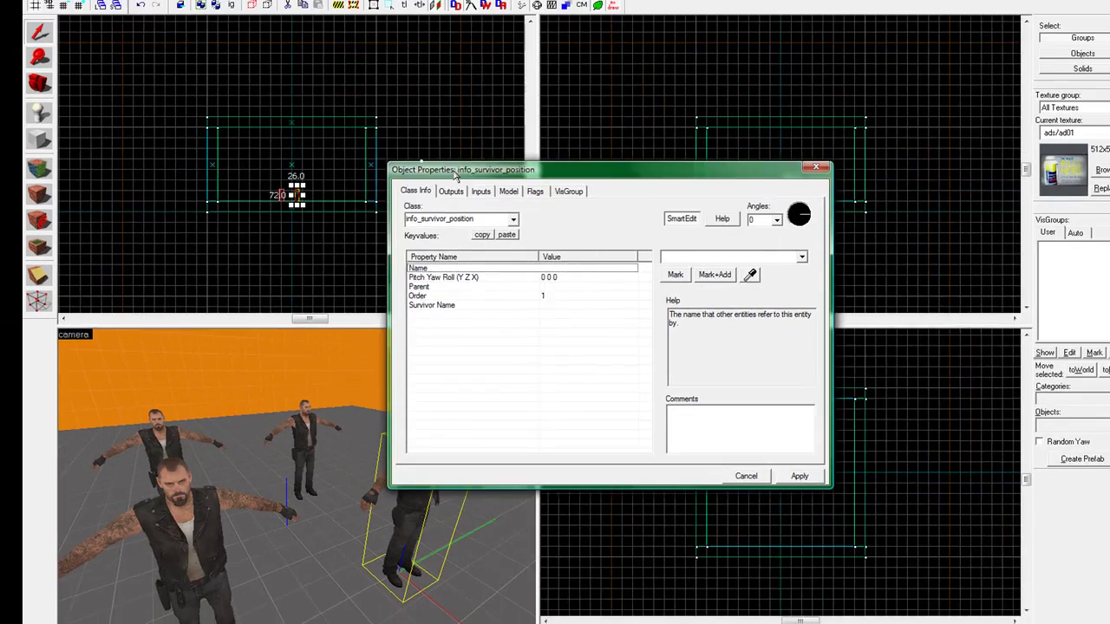
drag(459, 135, 676, 148)
drag(585, 181, 572, 161)
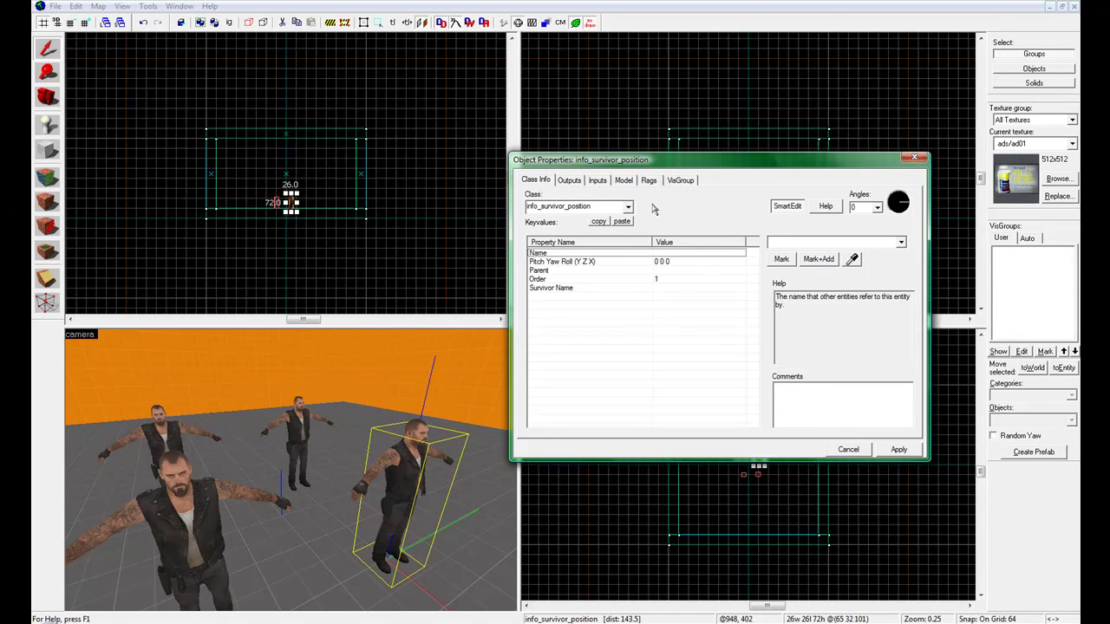
click(574, 183)
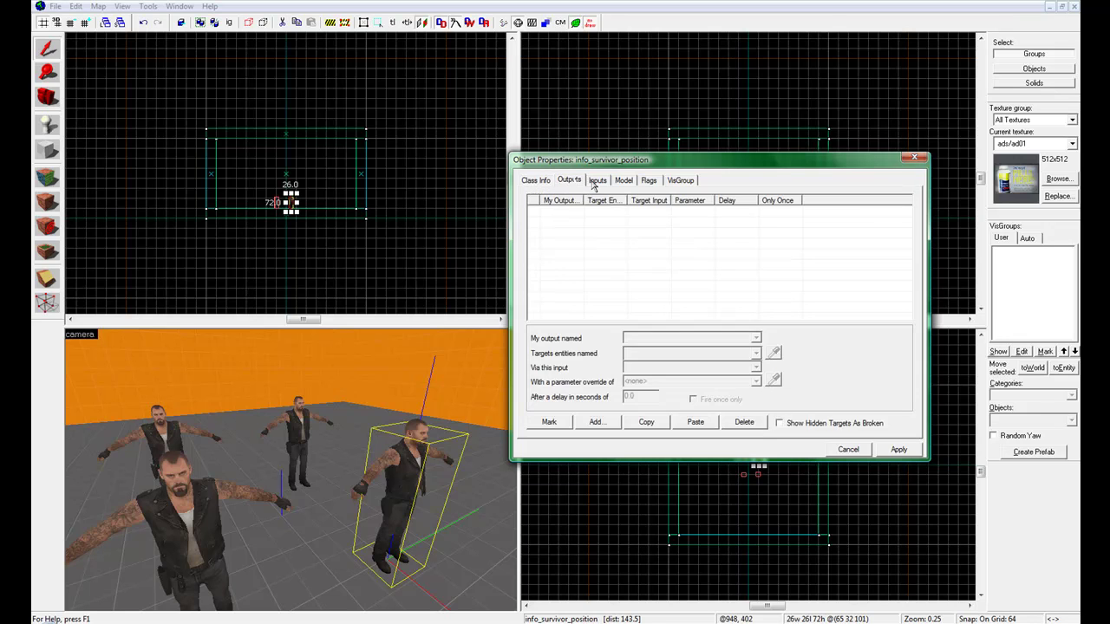
click(601, 183)
click(624, 182)
click(648, 181)
click(680, 181)
click(537, 181)
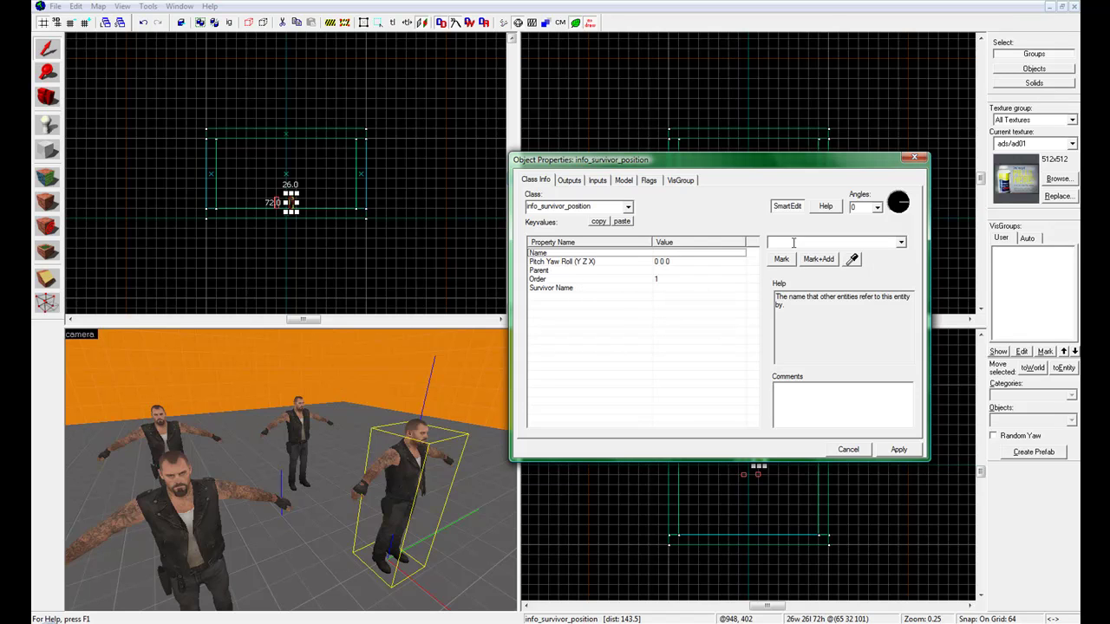
text(survivor)
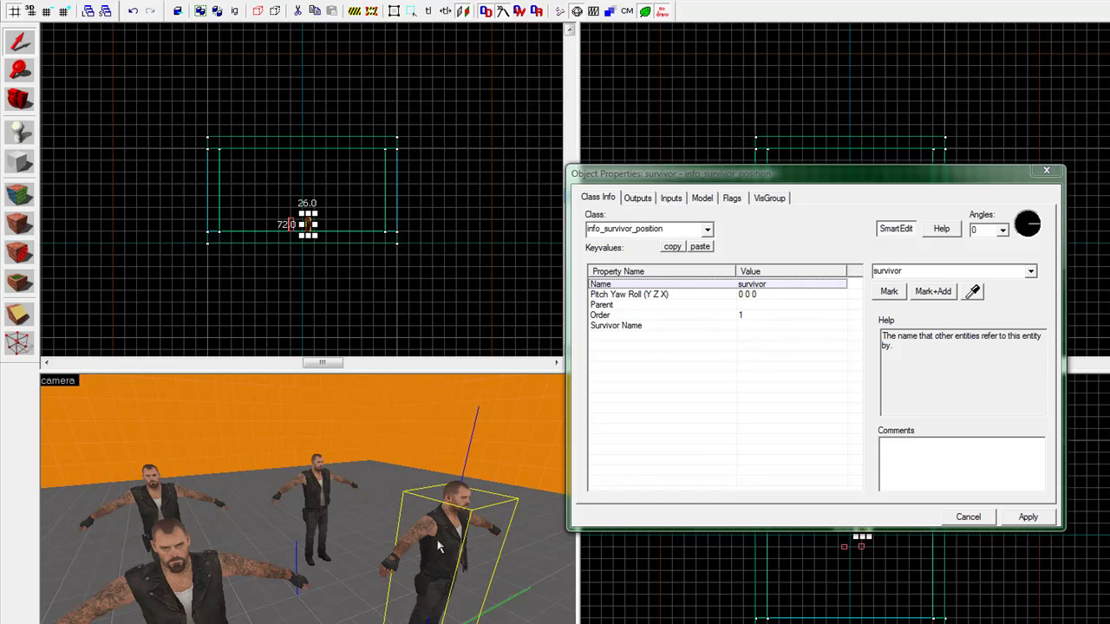
click(912, 276)
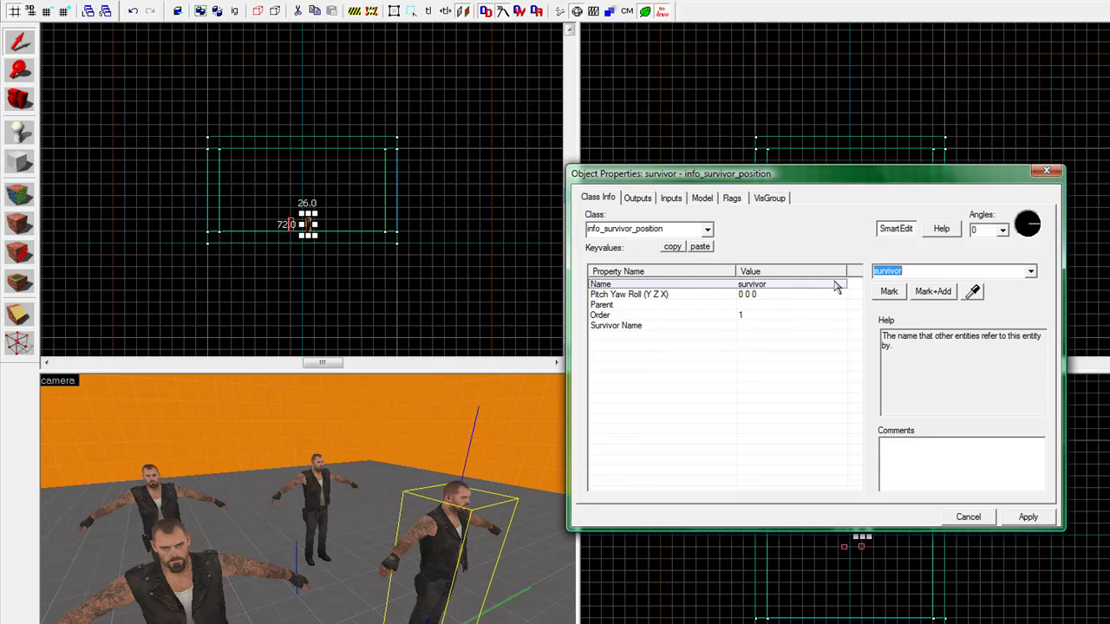
key(BackSpace)
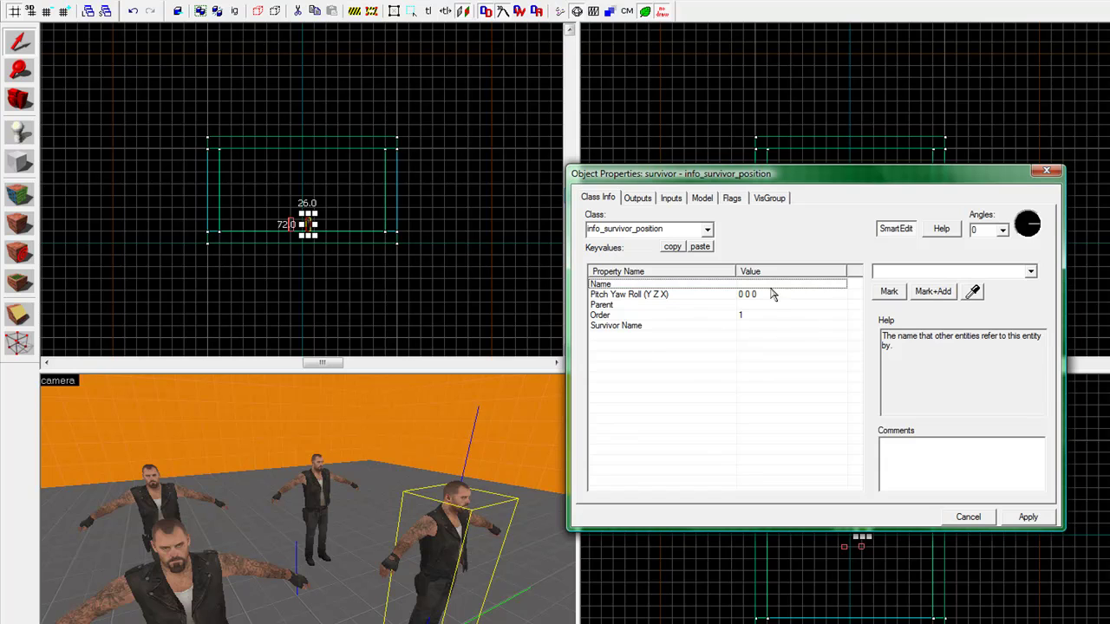
Step: Read the help descriptions of the entity's Pitch Yaw Roll and Parent properties
click(640, 296)
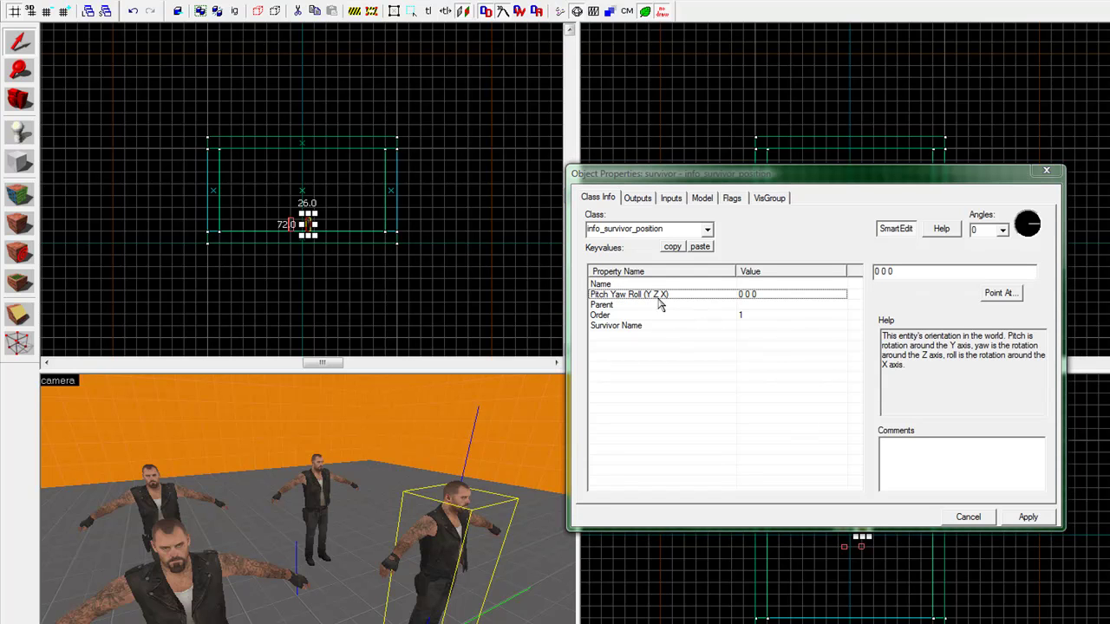
click(617, 306)
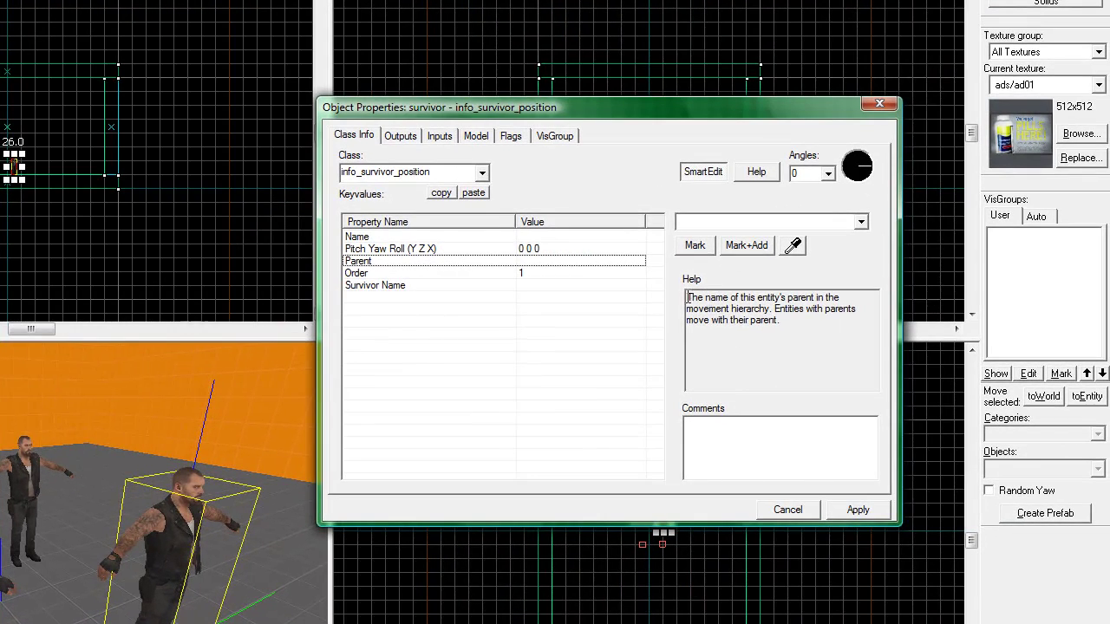
drag(688, 298, 806, 323)
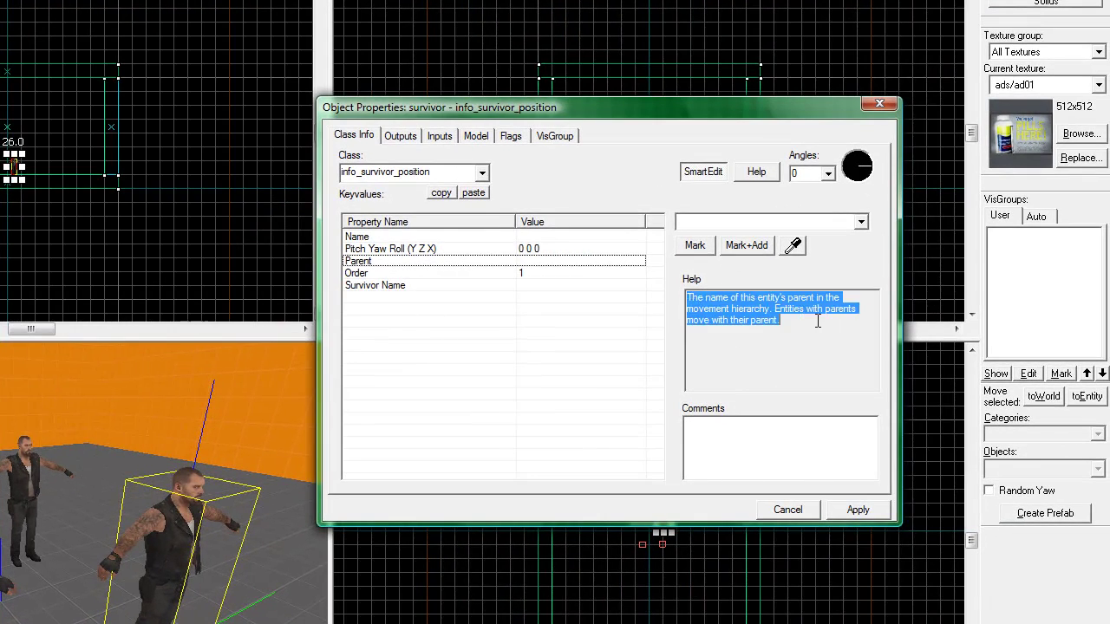
click(806, 323)
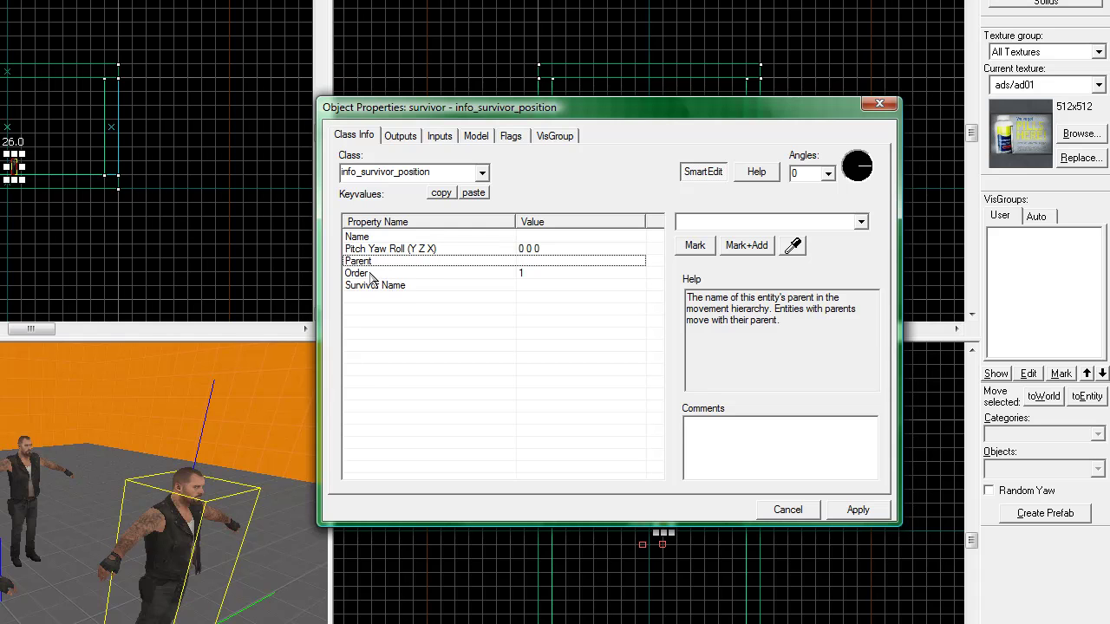
Step: Set the selected survivor position's Survivor Name to Francis
click(413, 288)
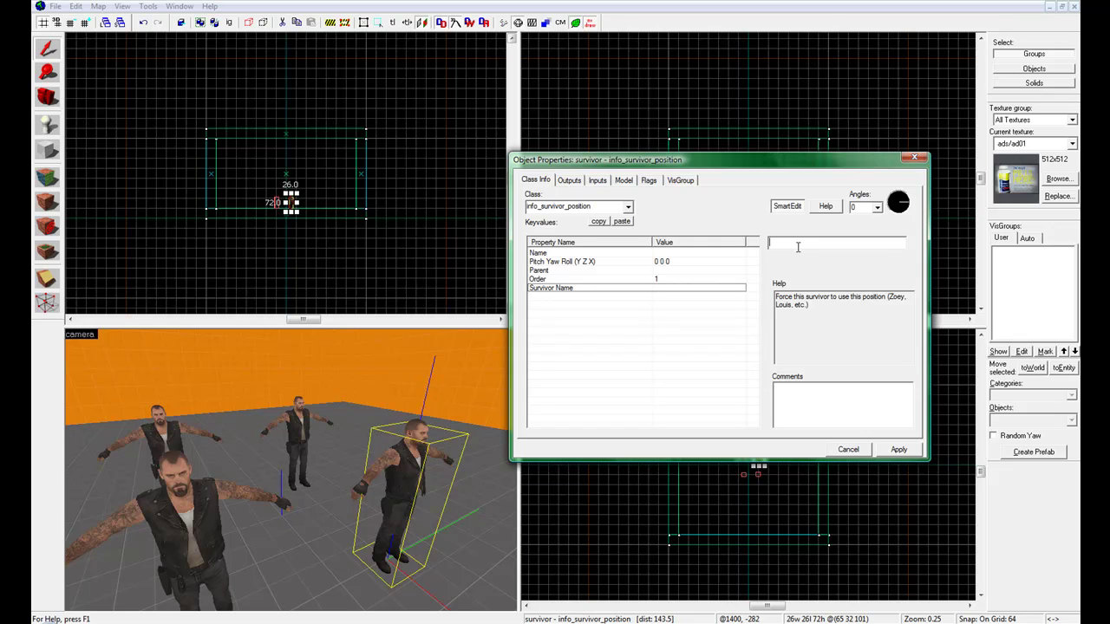
text(Francis)
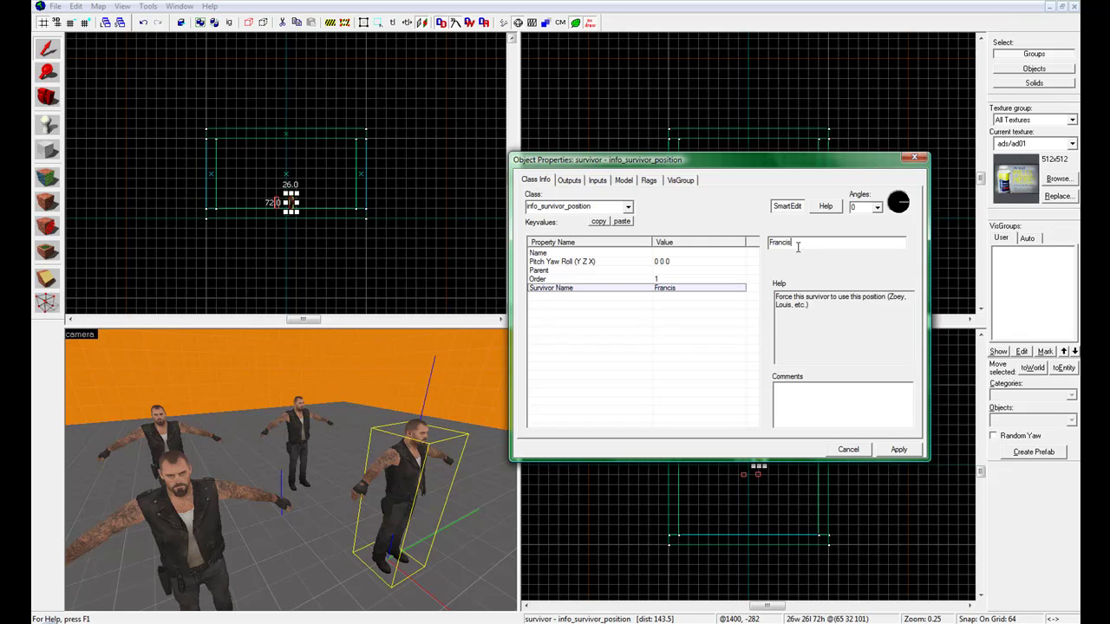
key(Return)
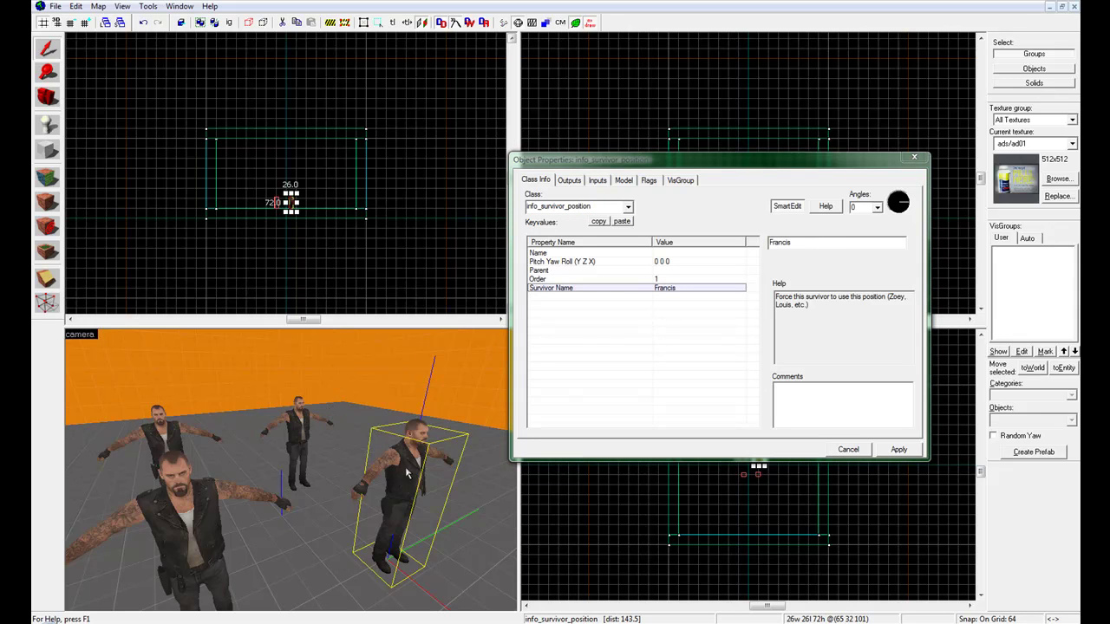
Step: Set the Survivor Name of the survivor position behind Francis to Zoey
click(303, 434)
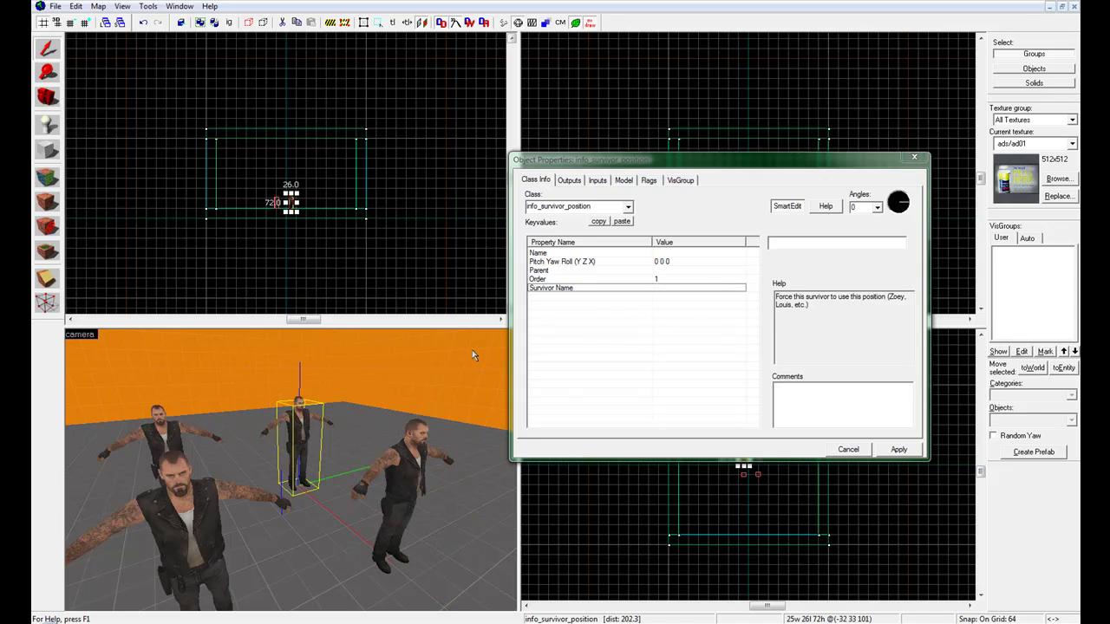
click(811, 244)
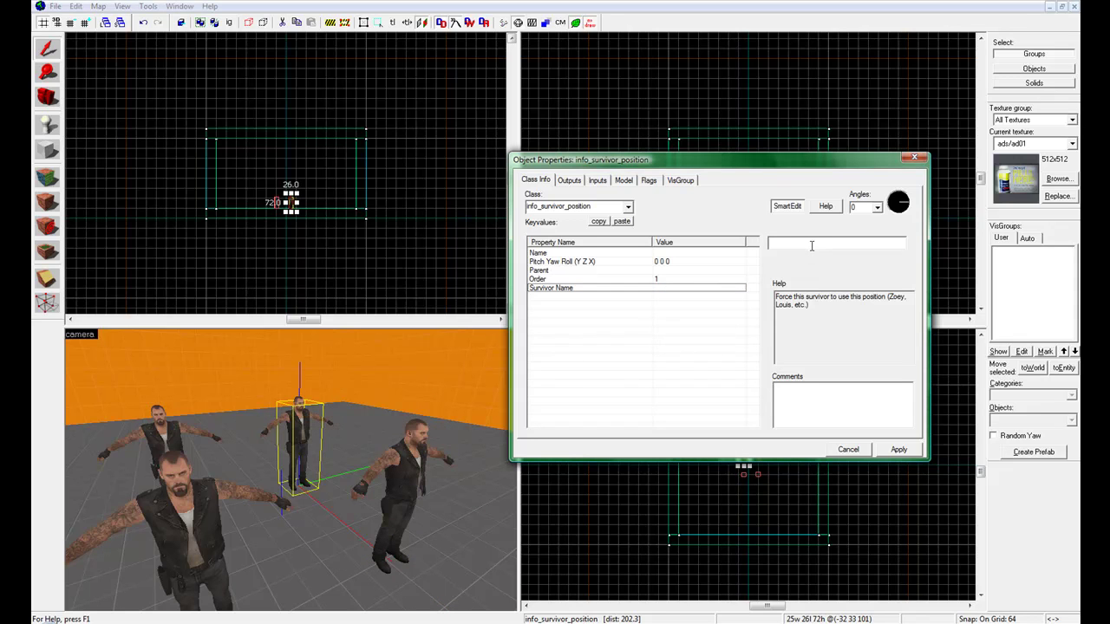
text(Zoey)
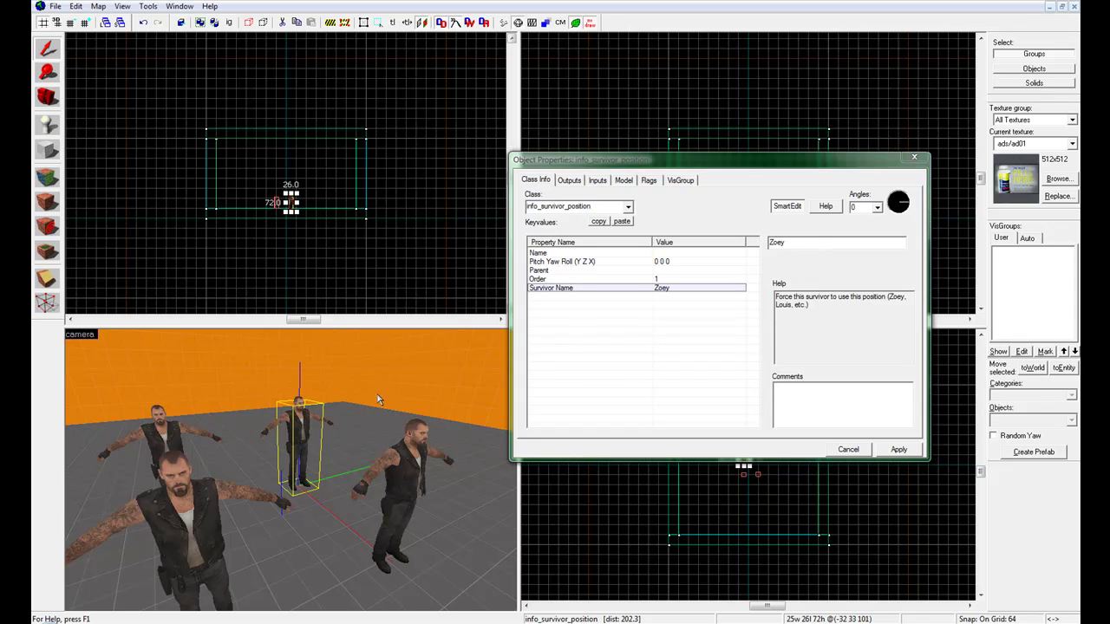
Step: Set the Survivor Name of the survivor position nearest the camera to Louis
click(194, 512)
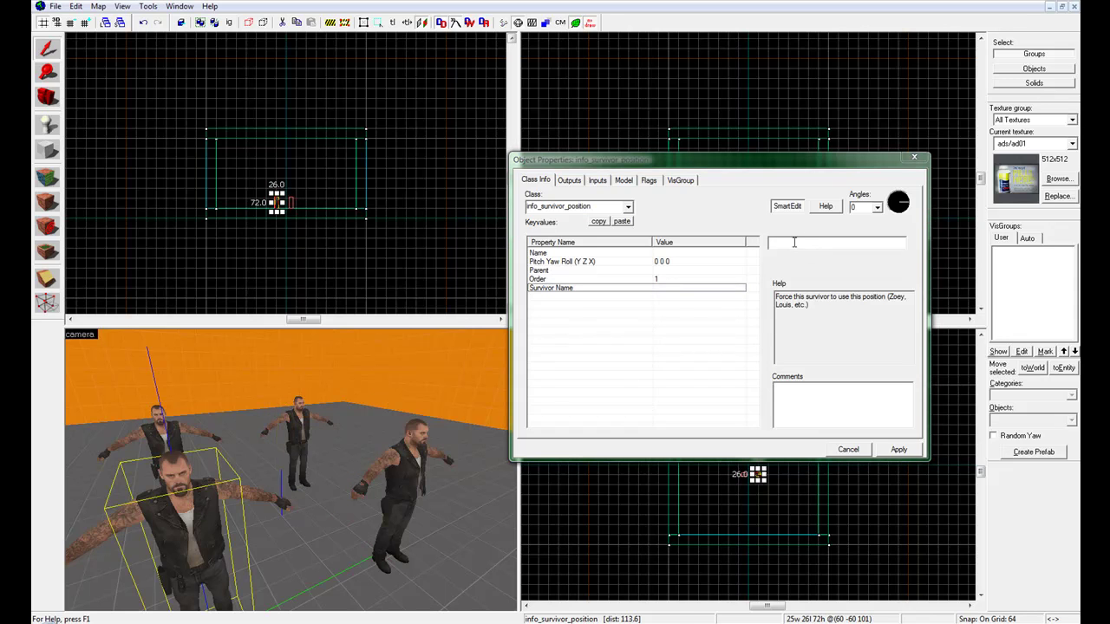
click(795, 245)
text(Louis)
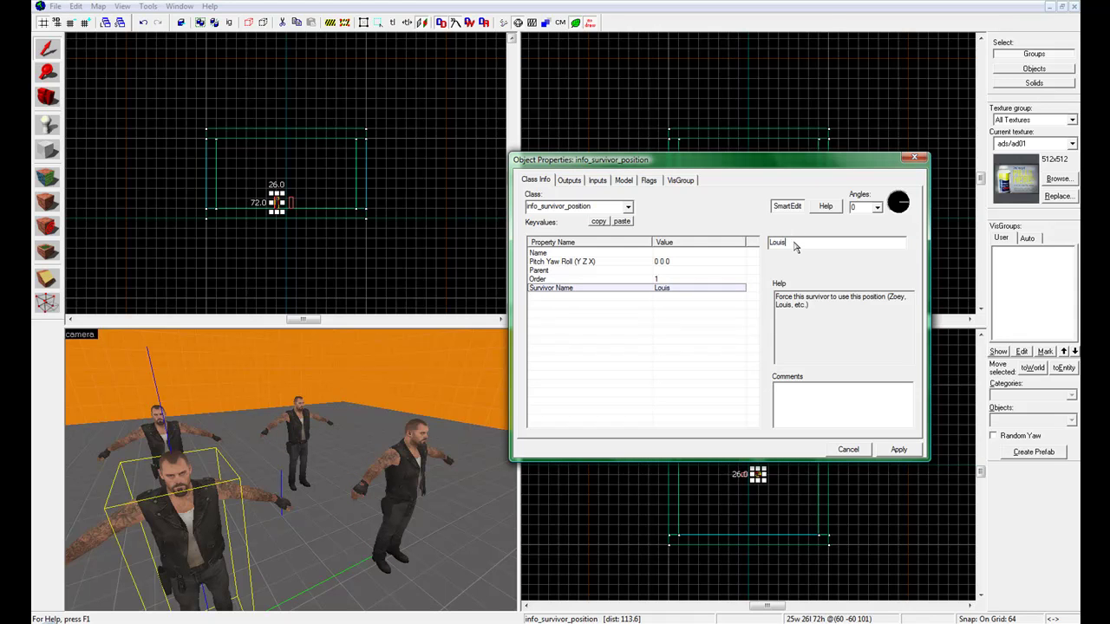
key(Return)
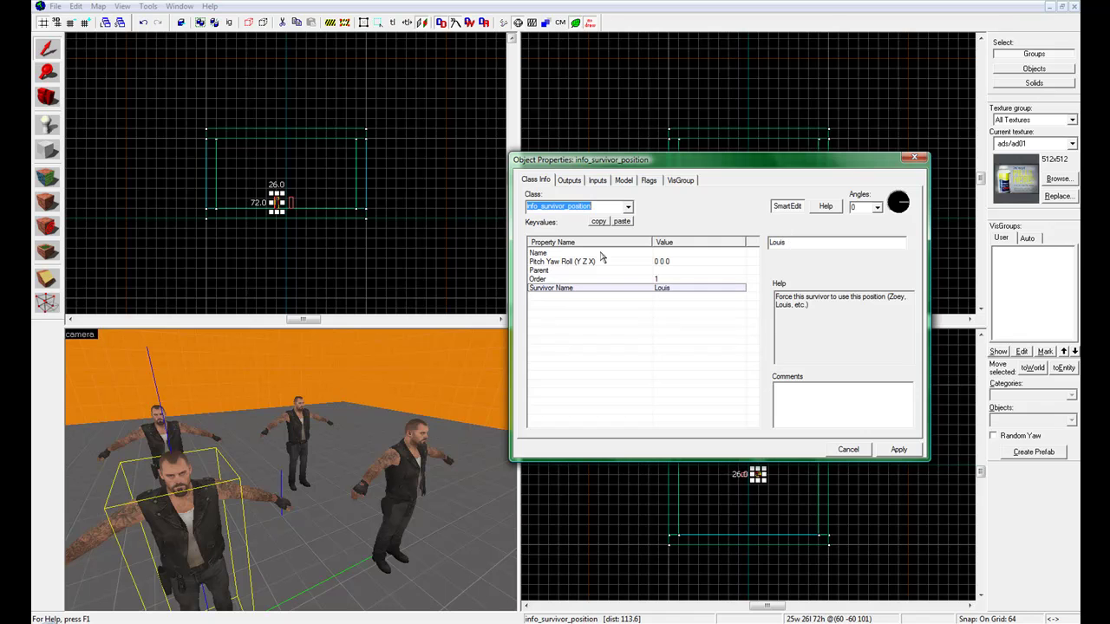
Step: Set the Survivor Name of the remaining position behind Louis to Bill and close the object properties
click(148, 436)
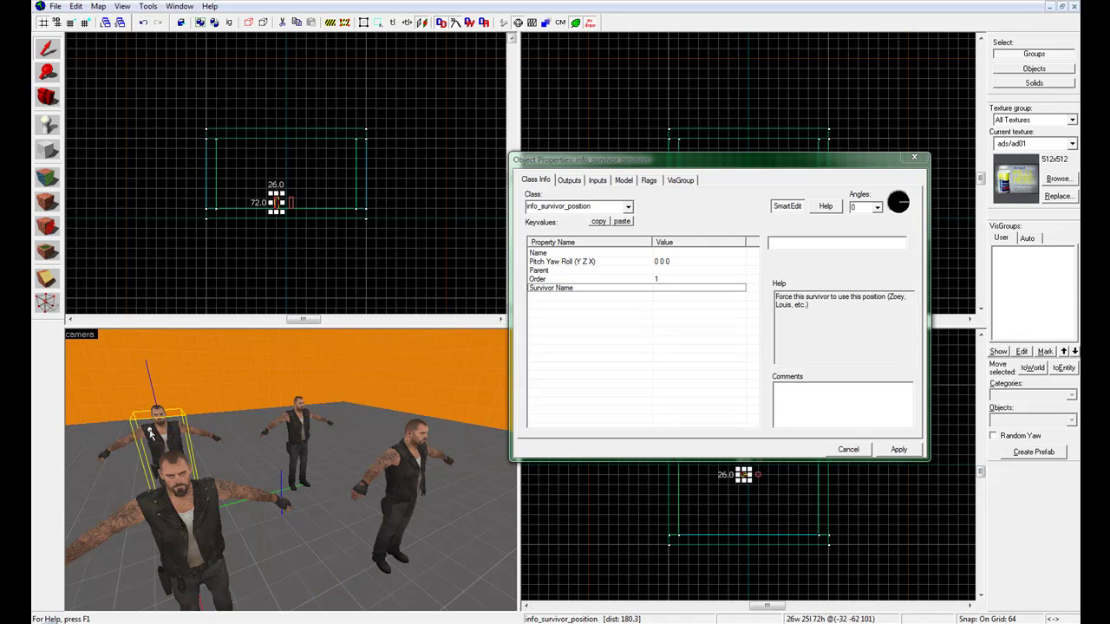
click(805, 244)
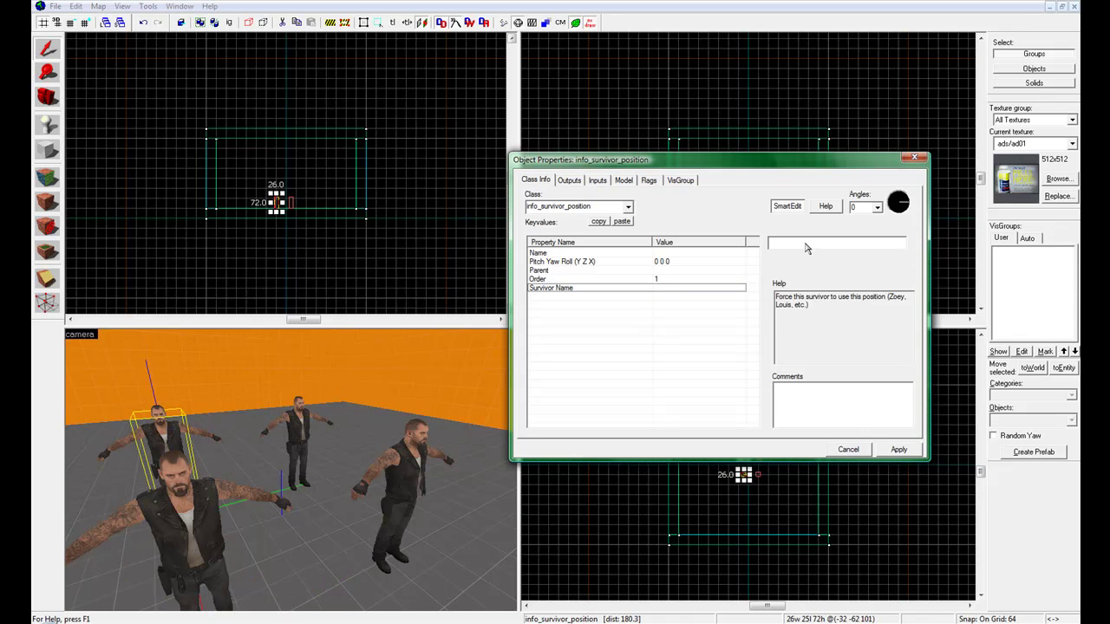
text(Bill)
key(Return)
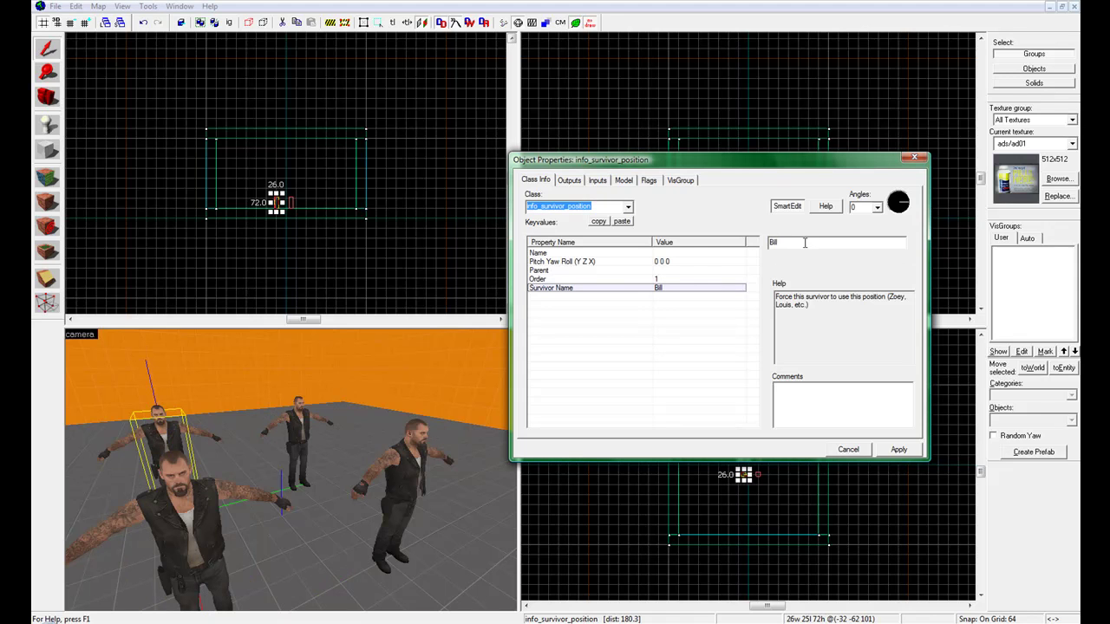
click(914, 157)
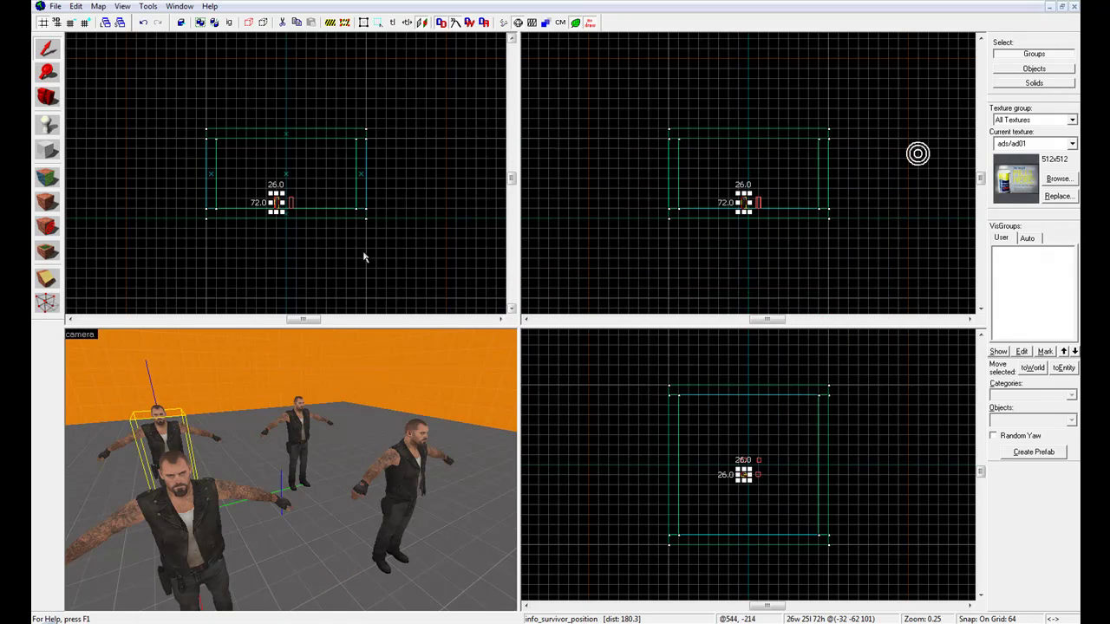
Step: Place an info_player_start entity on the floor in the middle of the four survivor positions
click(49, 98)
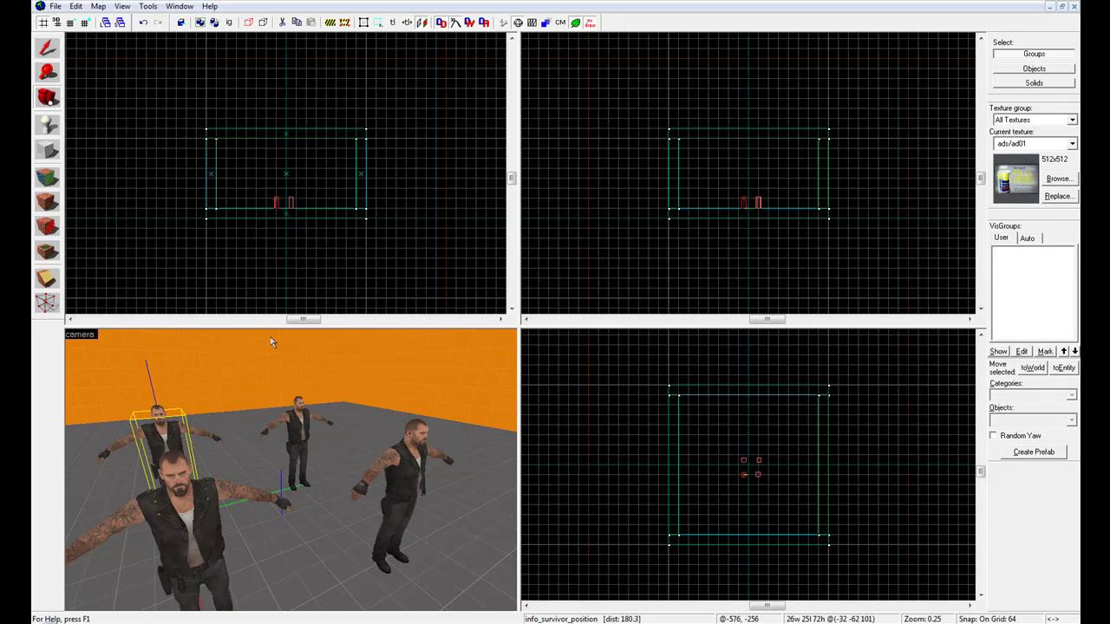
drag(330, 421, 291, 470)
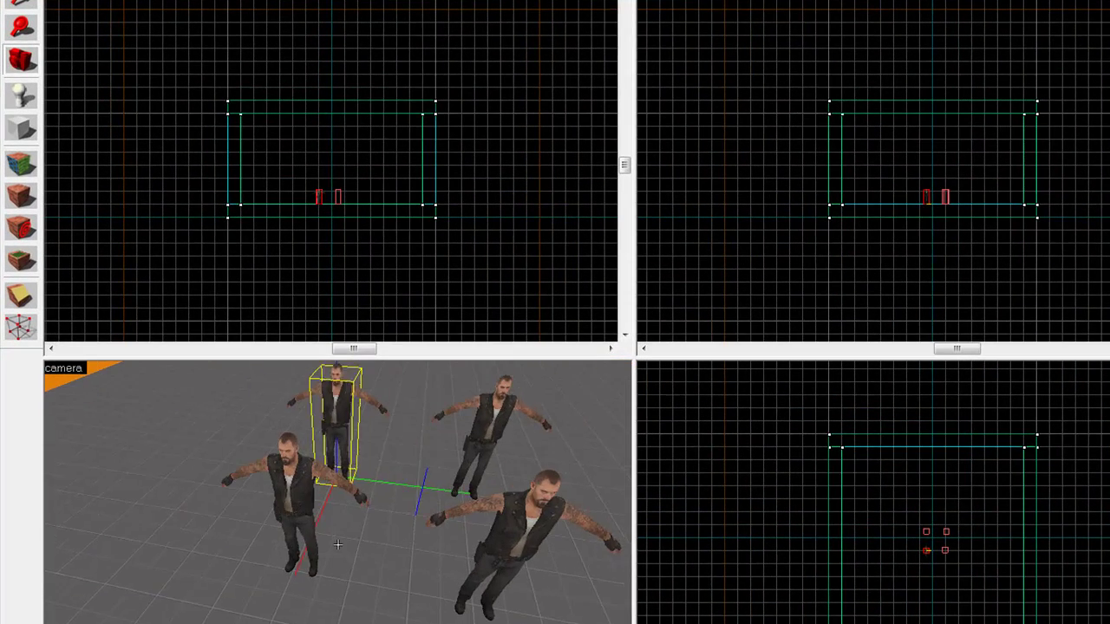
drag(338, 545, 338, 545)
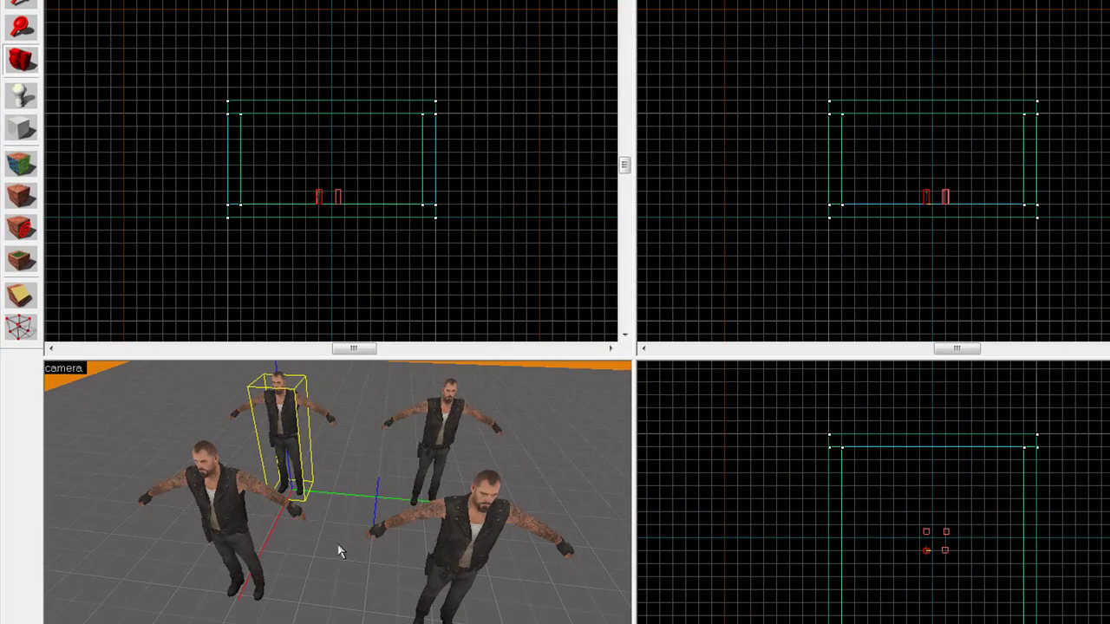
click(24, 98)
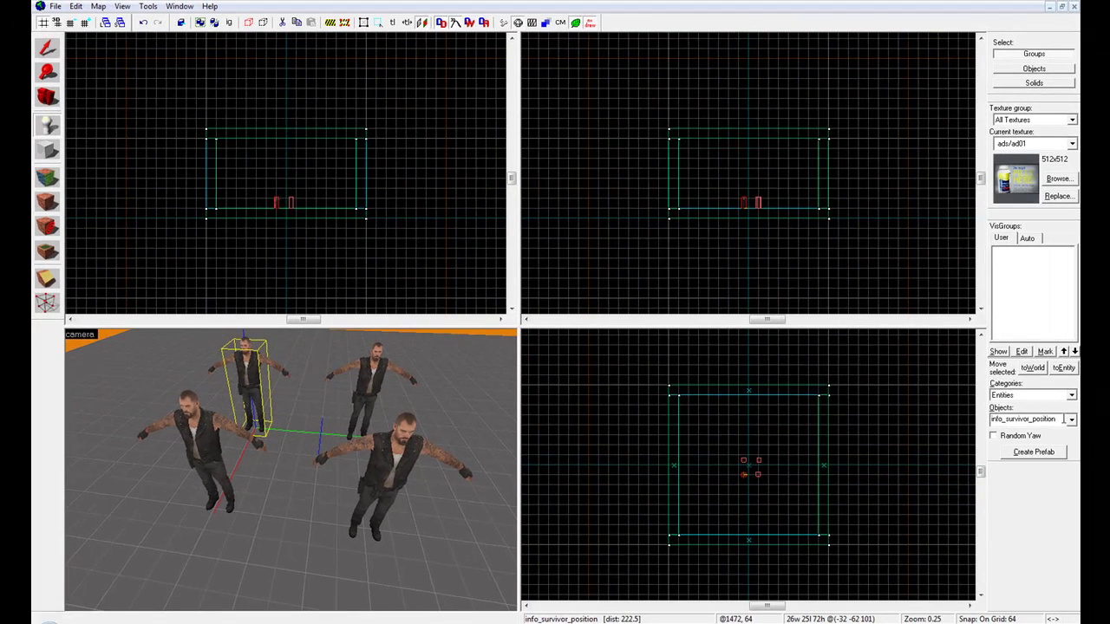
click(1053, 421)
drag(1053, 420, 1006, 425)
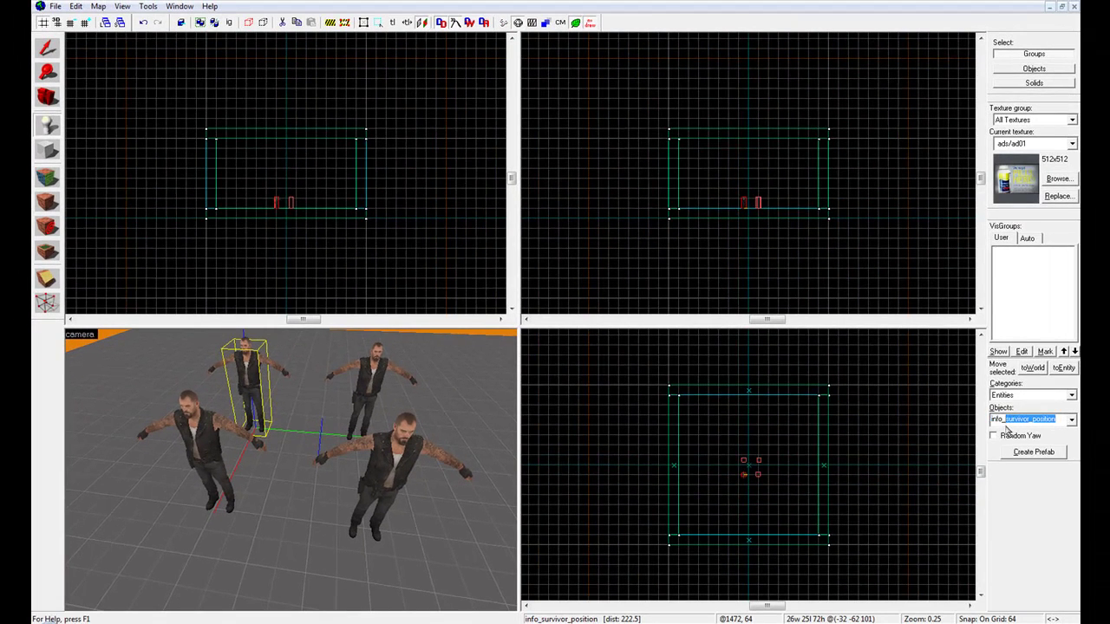
text(play_sta)
key(Return)
text(info_s)
key(BackSpace)
text(player)
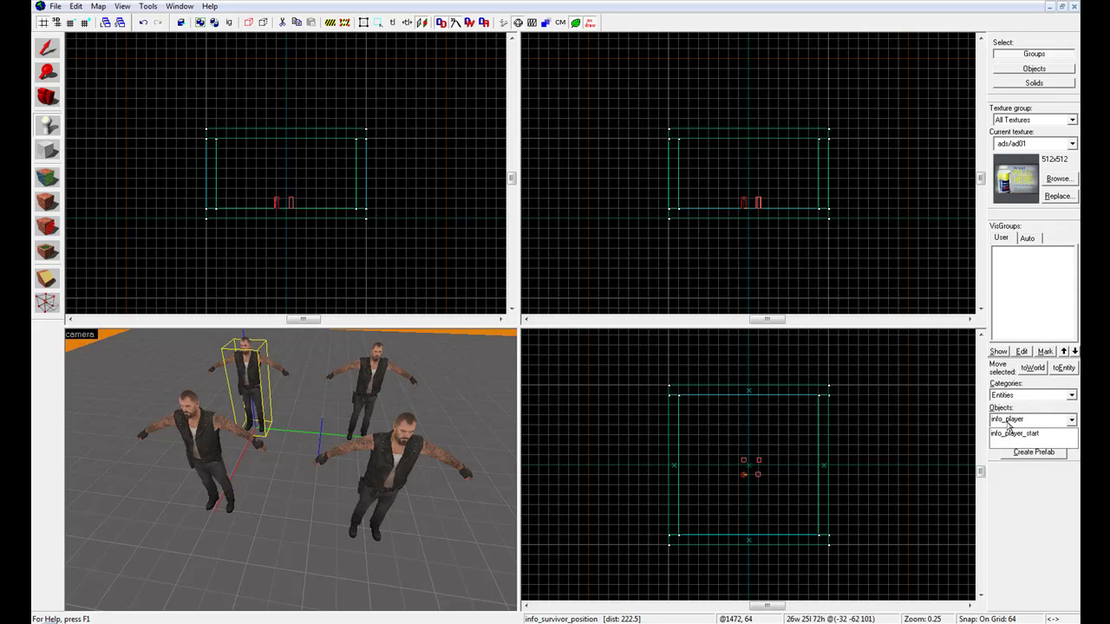
click(1013, 433)
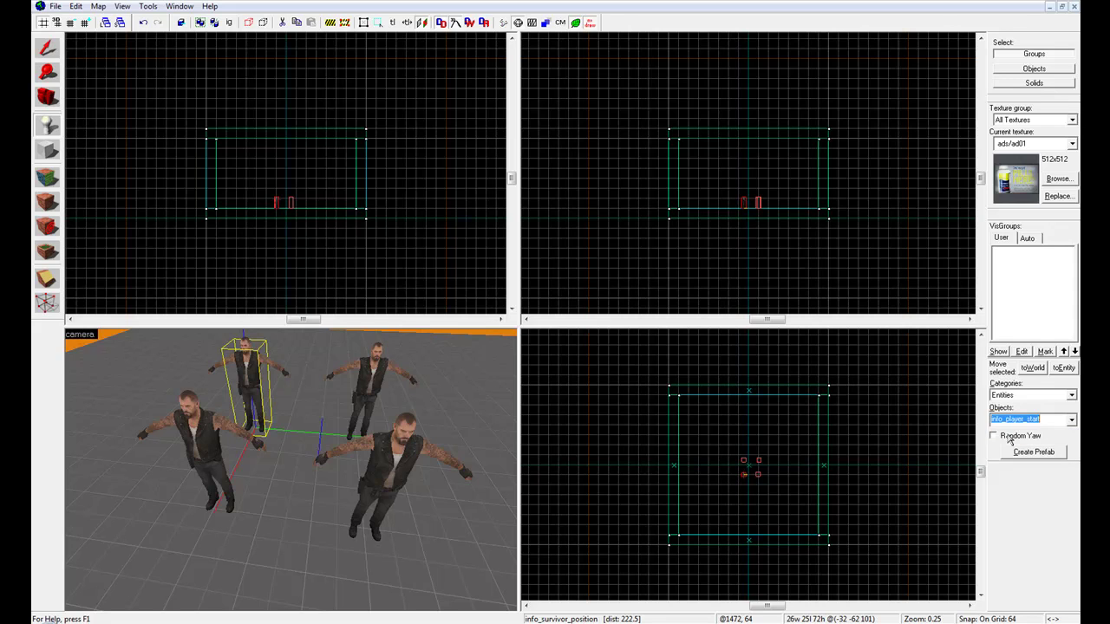
click(299, 457)
Step: Examine the player start and the surrounding survivors from several angles in the 3D view
click(46, 97)
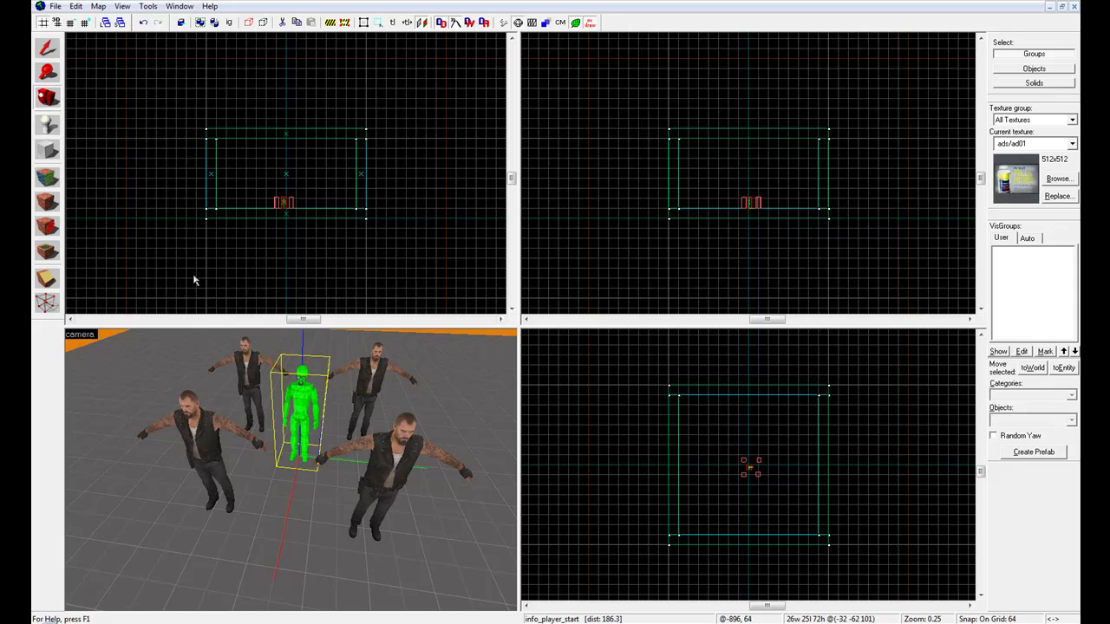
drag(280, 409, 291, 470)
key(d)
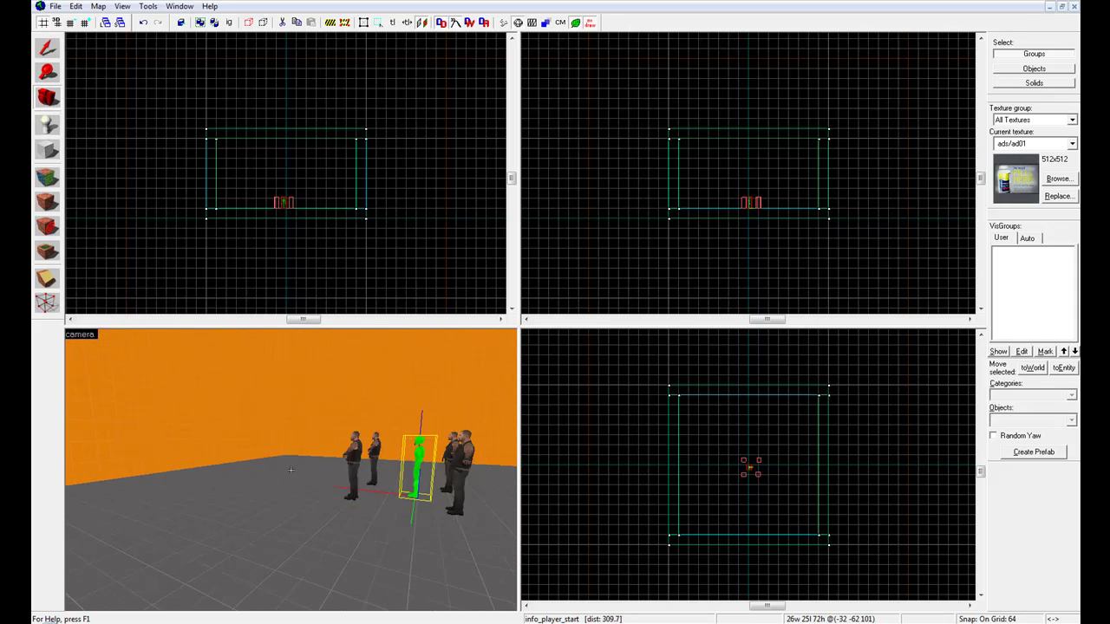
key(w)
key(s)
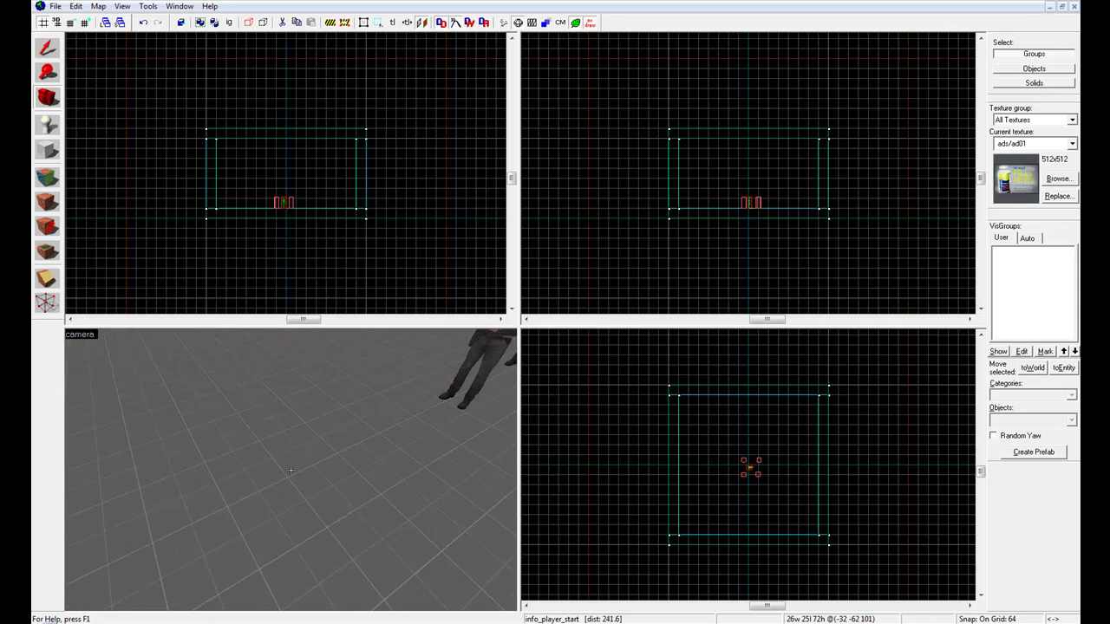
key(a)
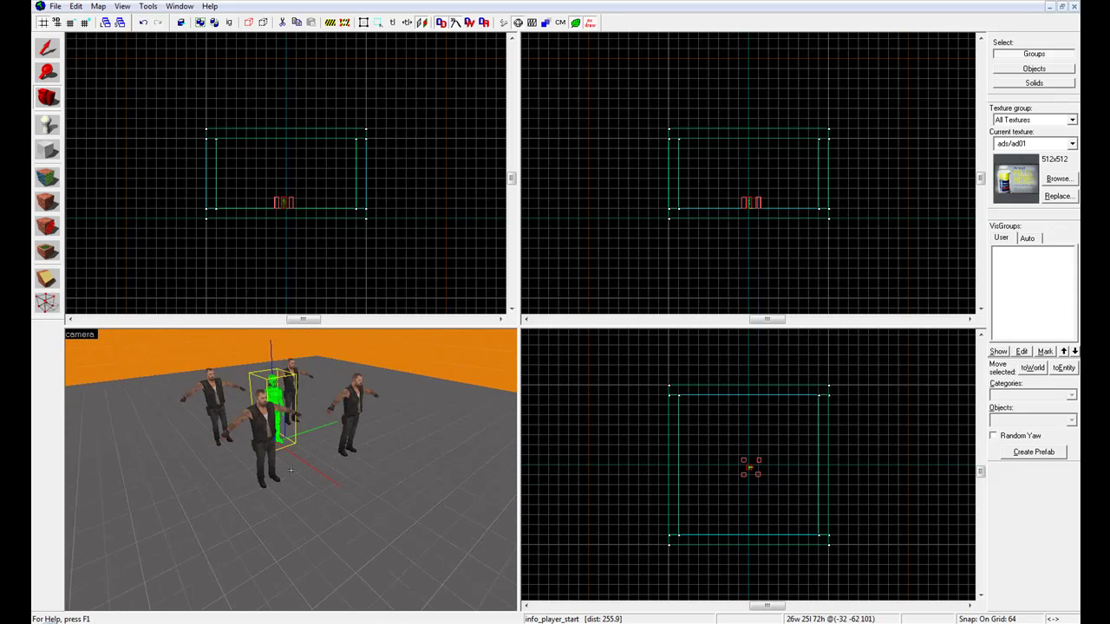
key(w)
key(z)
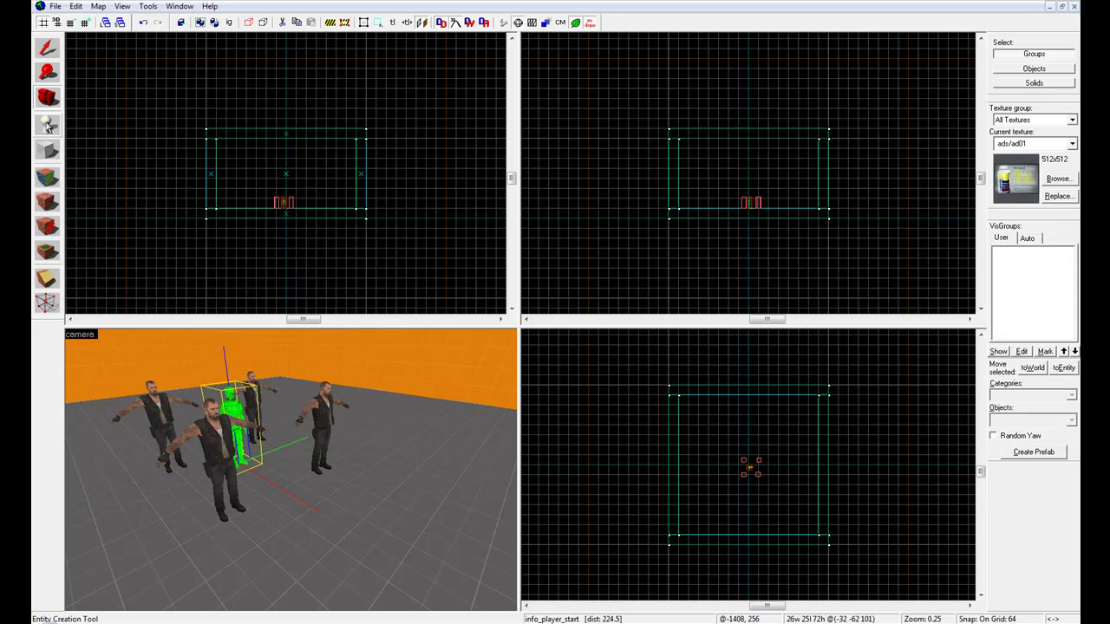
Step: Place a prop_static entity on the open floor in front of the survivor group
click(49, 125)
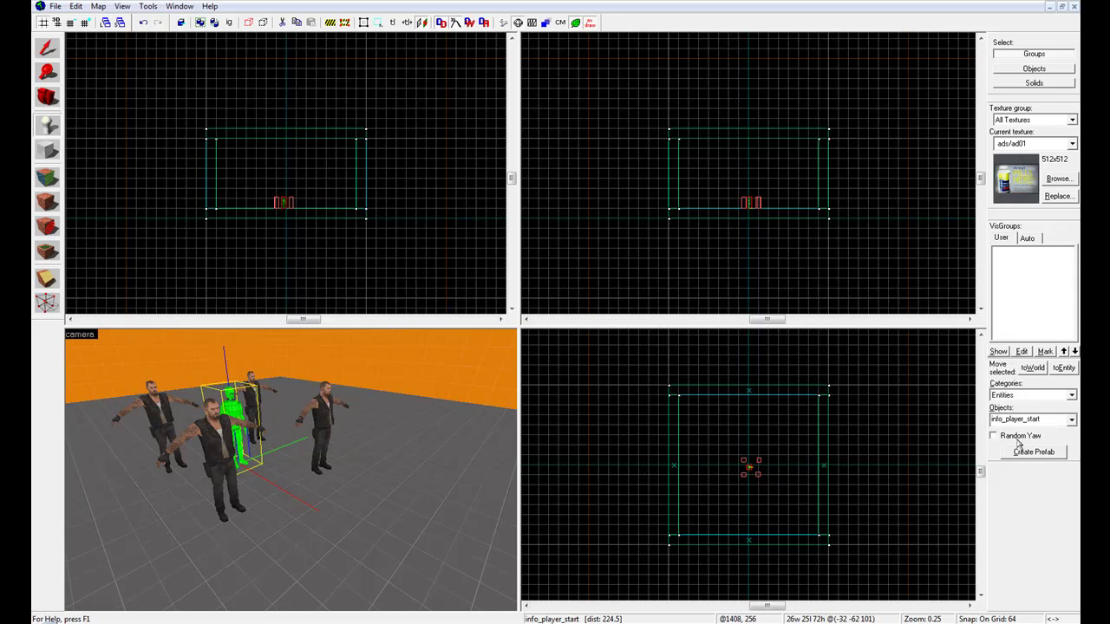
click(1051, 418)
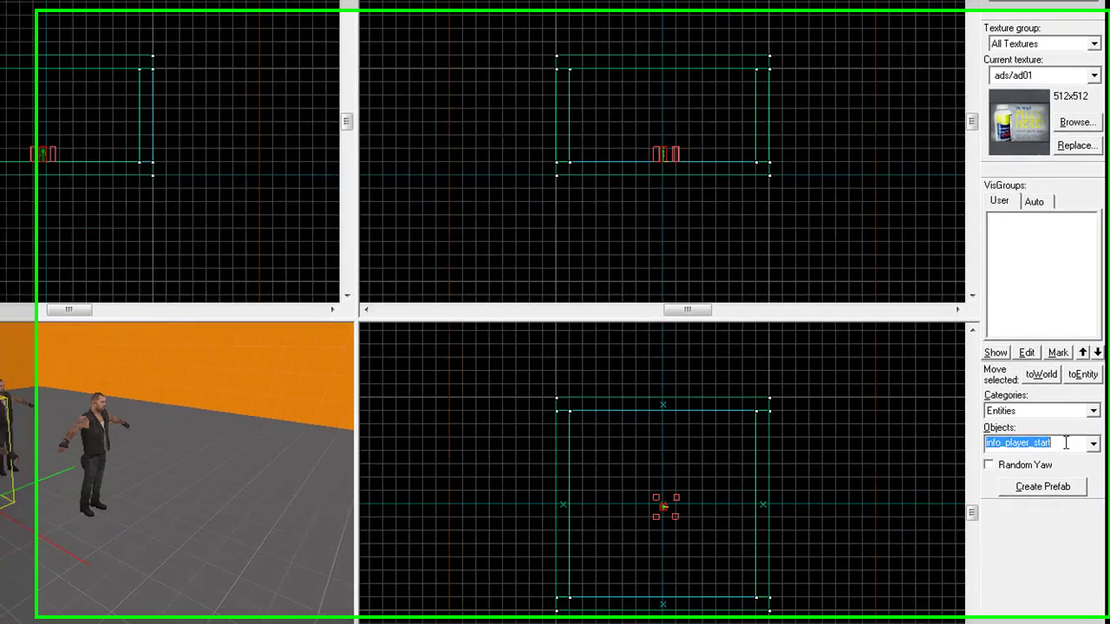
text(prop)
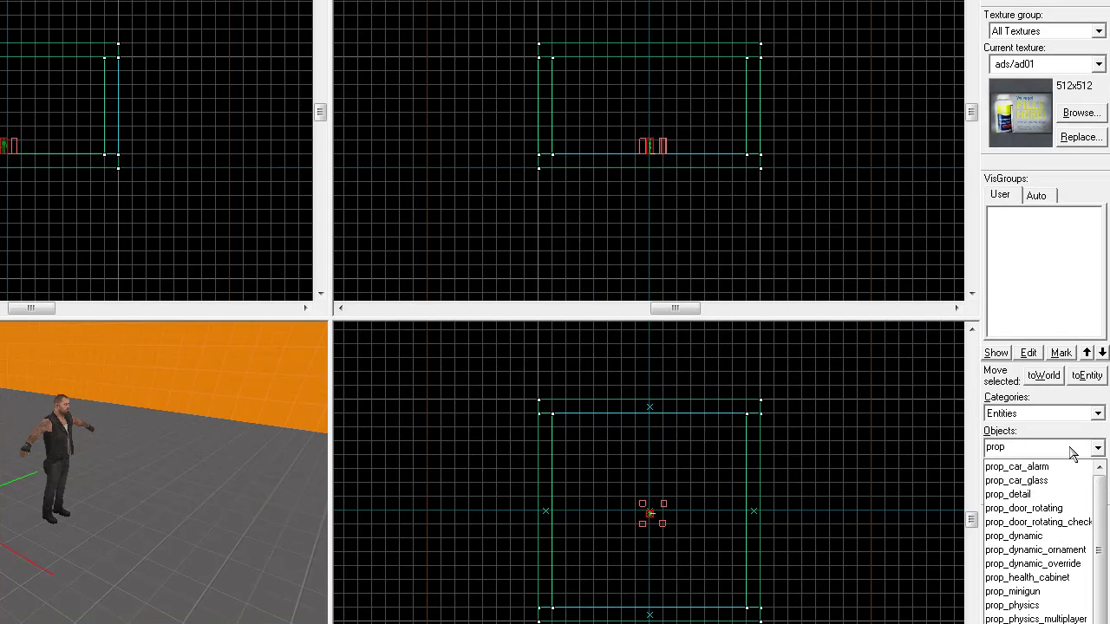
text(_static)
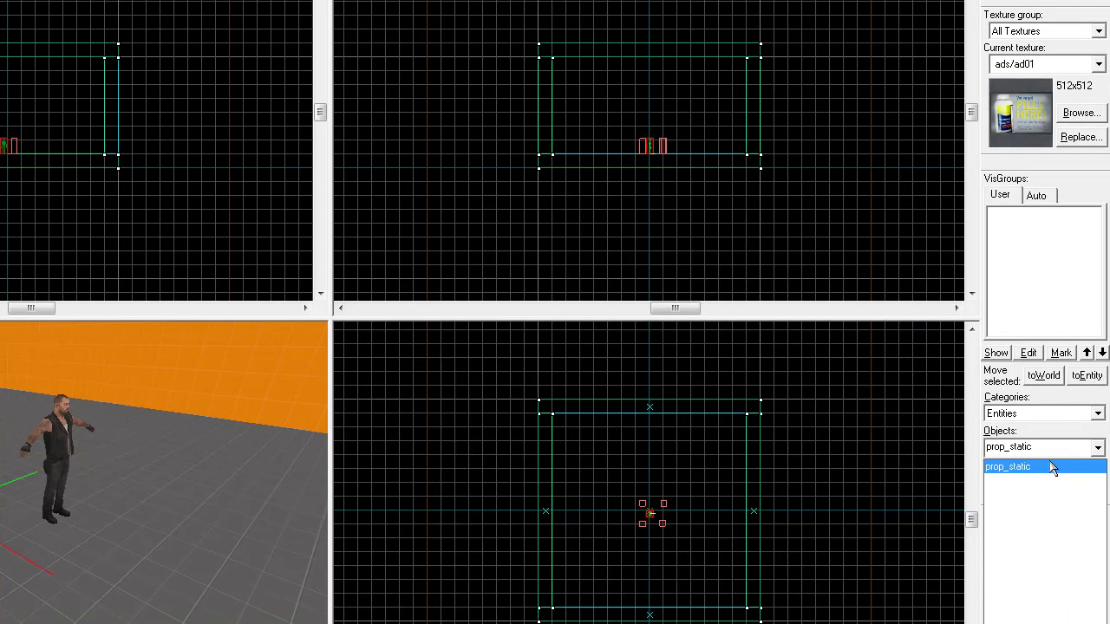
click(1048, 466)
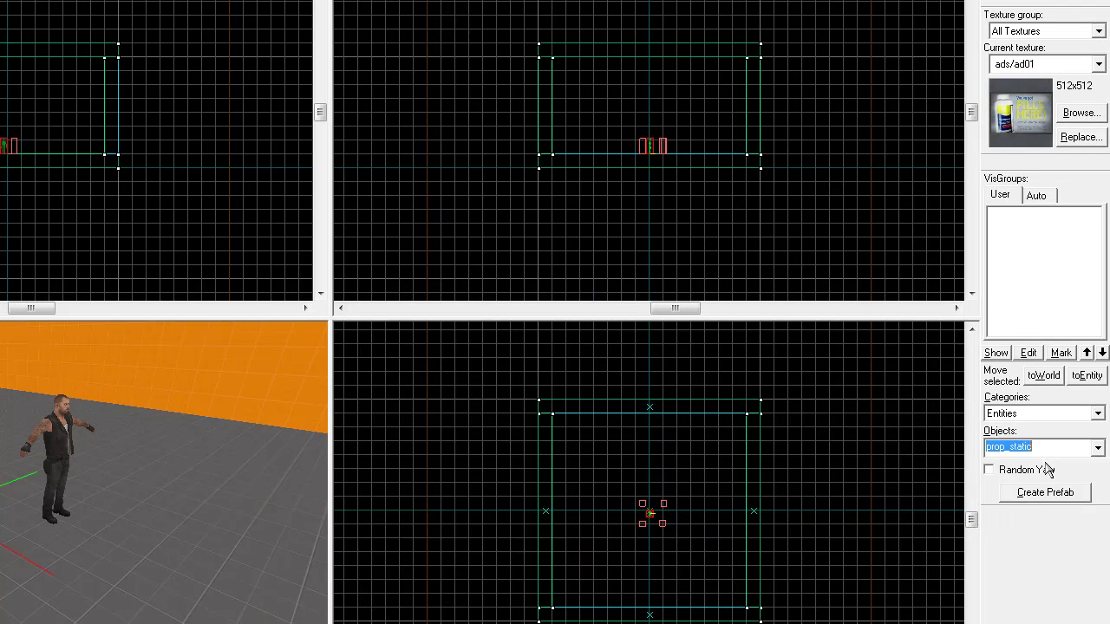
click(84, 568)
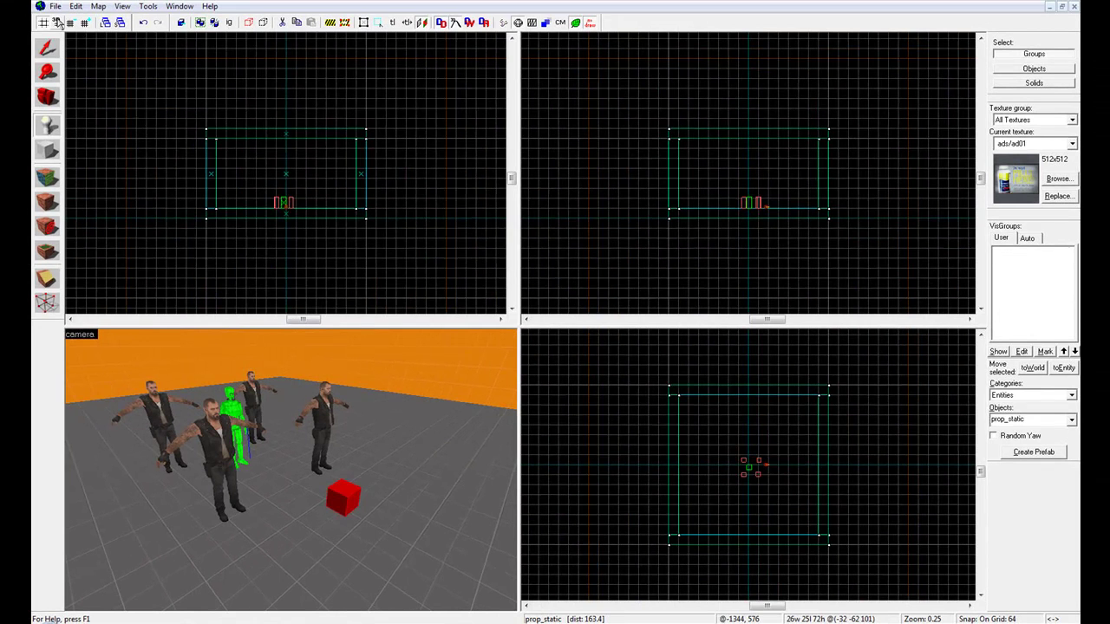
Step: Open the object properties of the new prop_static and browse for its World Model
click(46, 48)
click(569, 515)
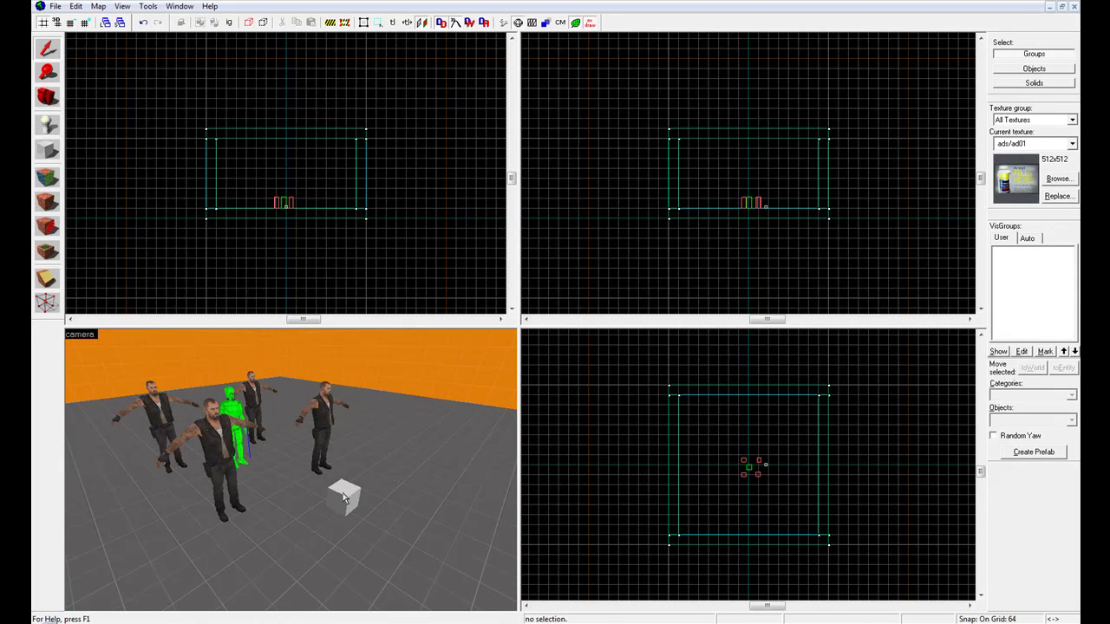
double_click(344, 496)
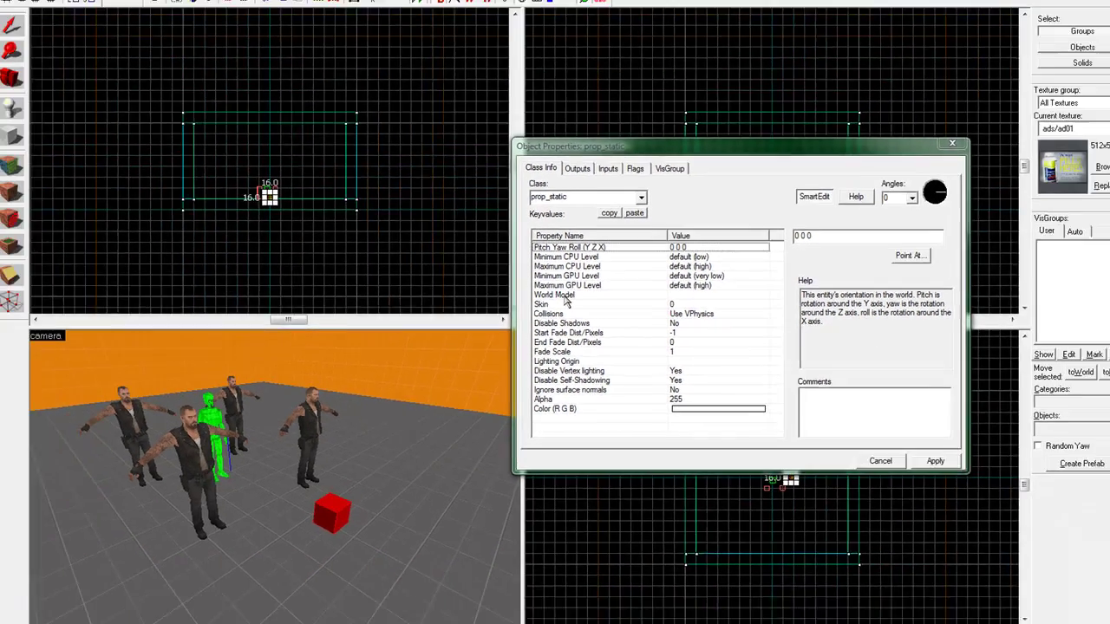
click(587, 291)
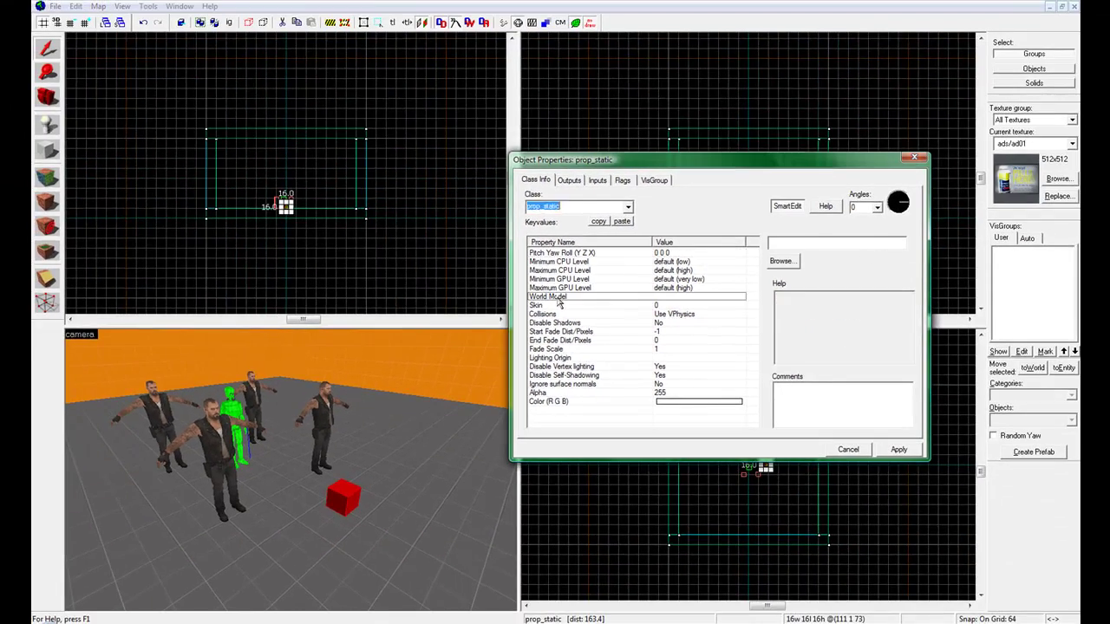
click(785, 261)
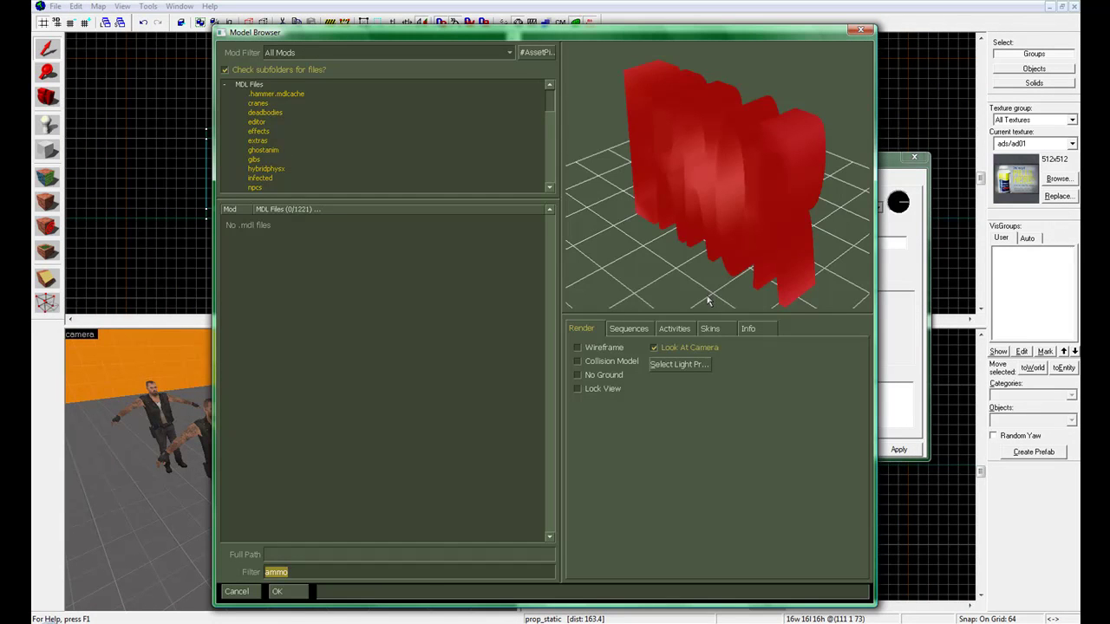
Step: Remove the ammo filter from the model browser and list all models under MDL Files
key(BackSpace)
click(244, 84)
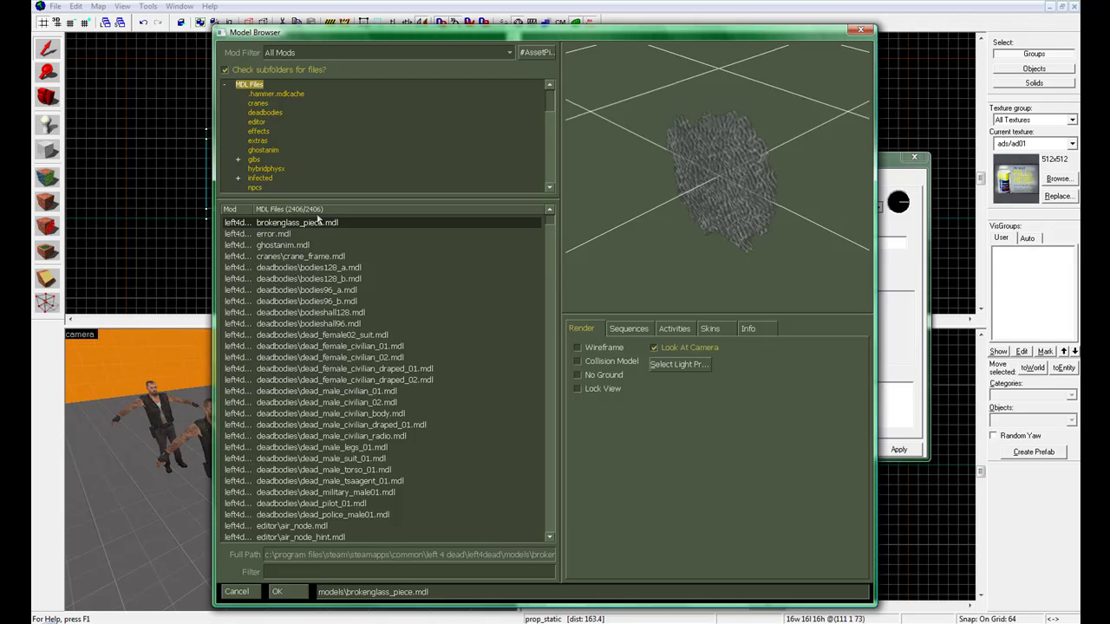
mouse_move(551, 220)
mouse_down()
mouse_move(551, 249)
mouse_move(546, 215)
mouse_up()
mouse_move(556, 101)
mouse_down()
mouse_move(552, 157)
mouse_move(545, 93)
mouse_up()
Step: Look through model folders such as gibs, extras and editor, return to all MDL Files and preview brokenglass_piece.mdl
click(238, 159)
click(238, 160)
click(300, 571)
click(259, 112)
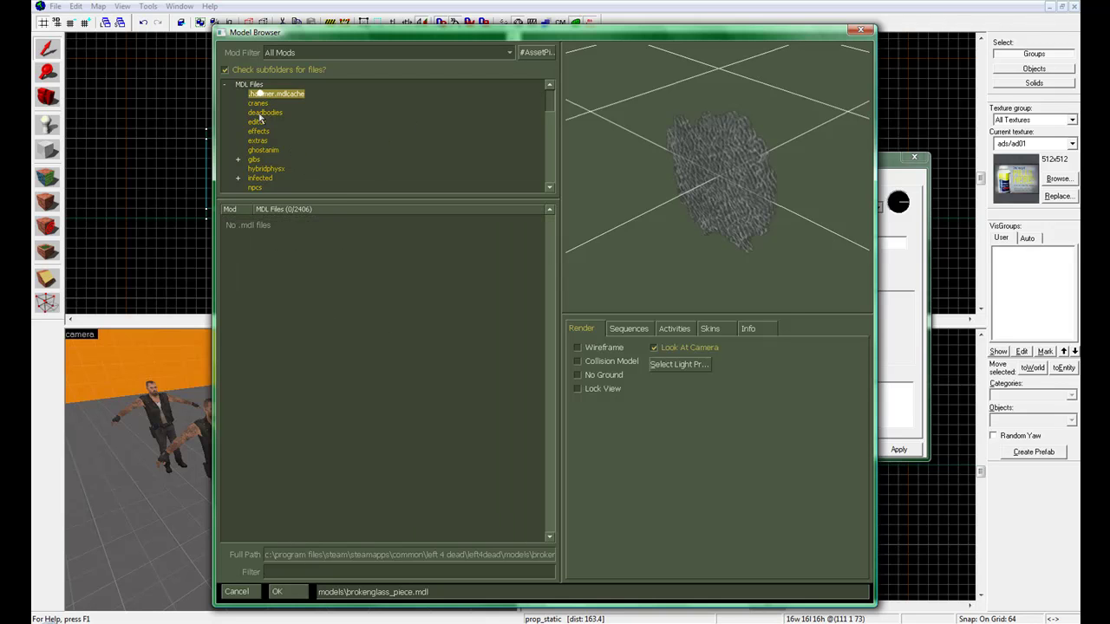
click(258, 139)
click(260, 122)
click(259, 85)
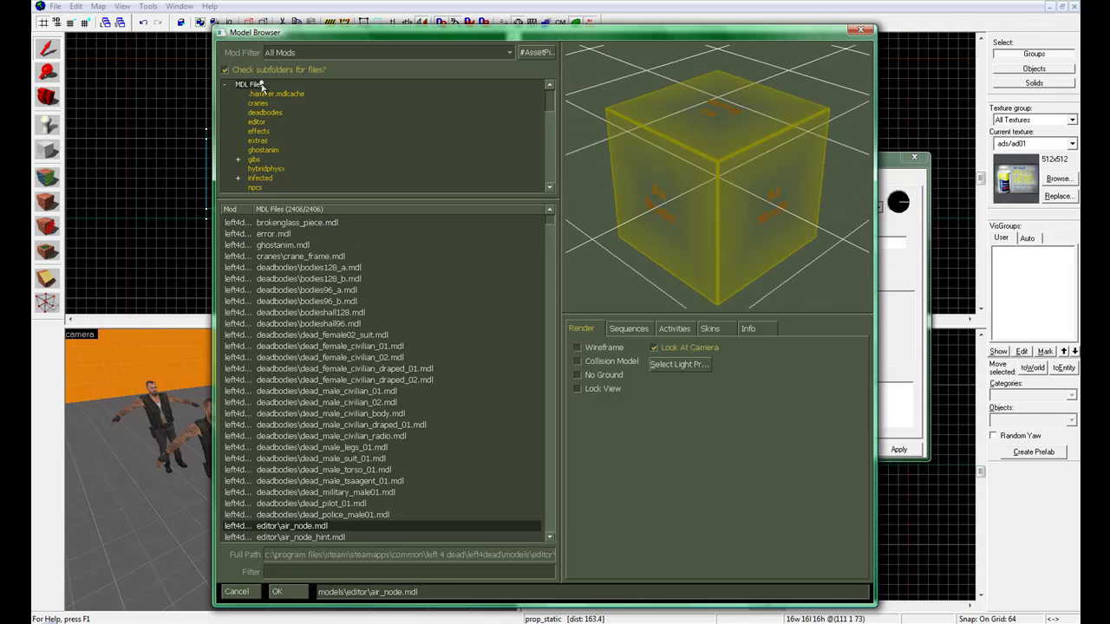
click(287, 223)
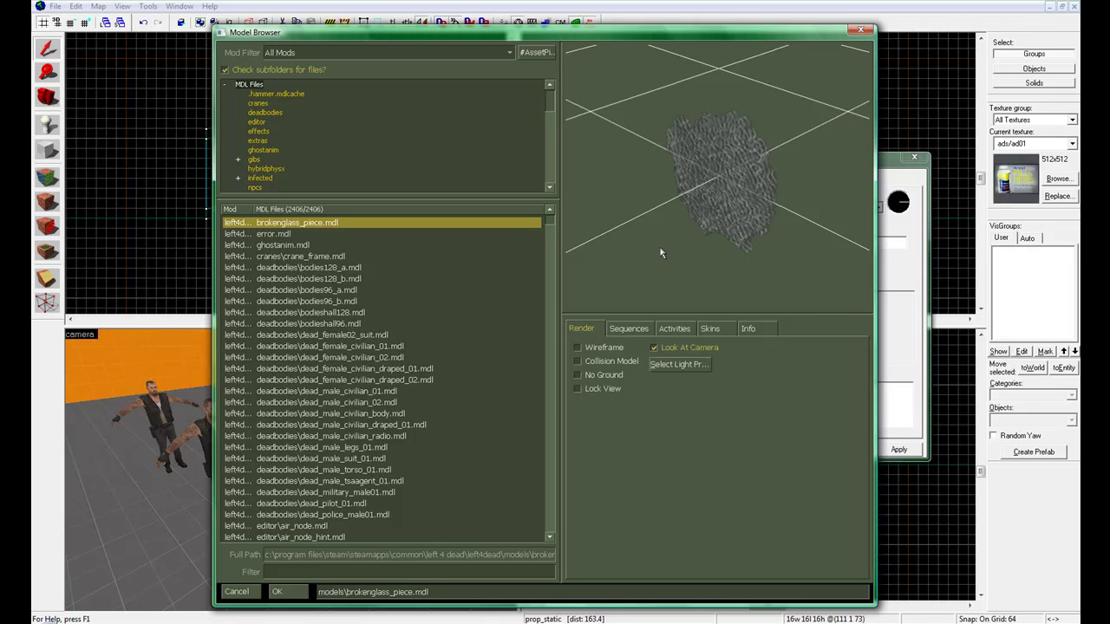
Step: Preview the models at the start of the full list, down to the deadbodies entries and back to brokenglass_piece.mdl
key(Down)
key(Down)
key(Down)
key(Down)
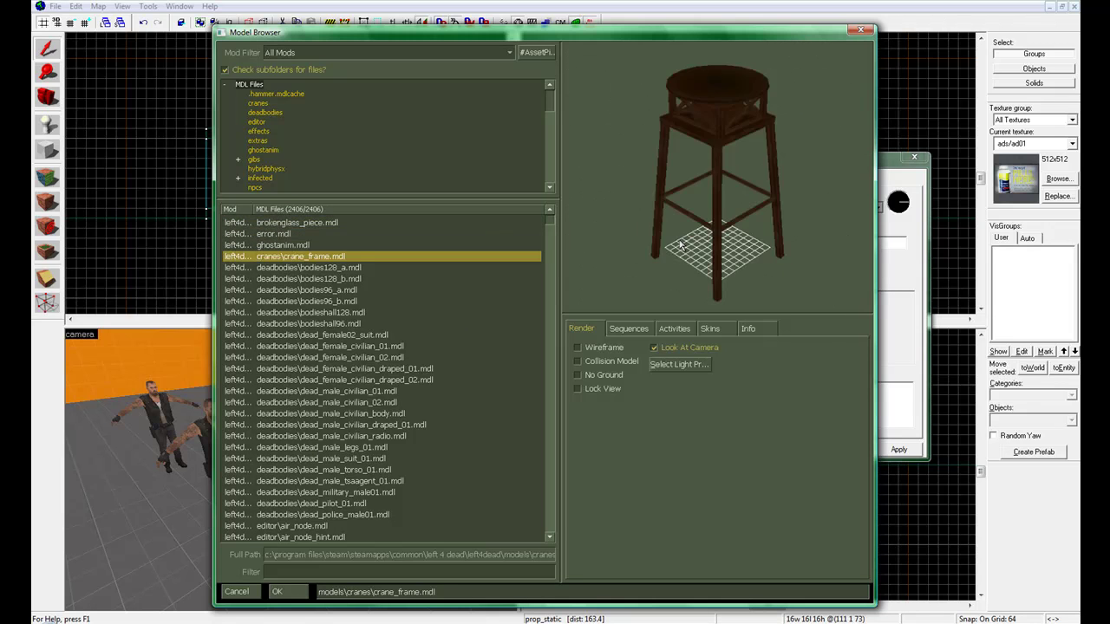
key(Down)
key(Up)
key(Up)
key(Up)
key(Up)
key(Up)
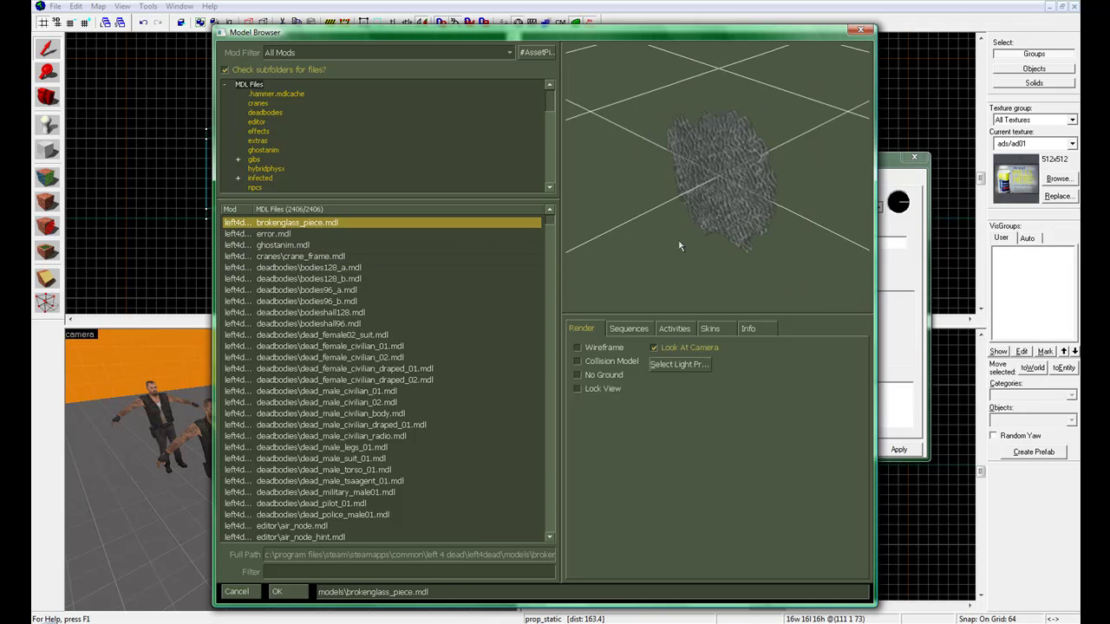
Step: List only the models in the props_furniture folder of the model browser
drag(553, 99, 499, 160)
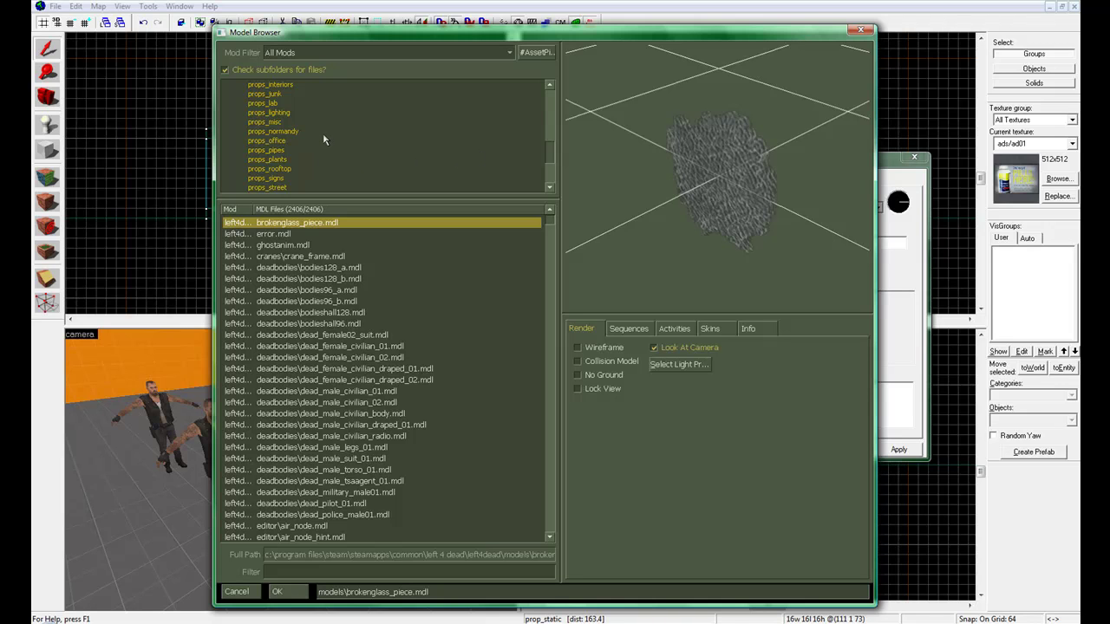
scroll(324, 140, up, 2)
scroll(280, 90, up, 1)
click(278, 151)
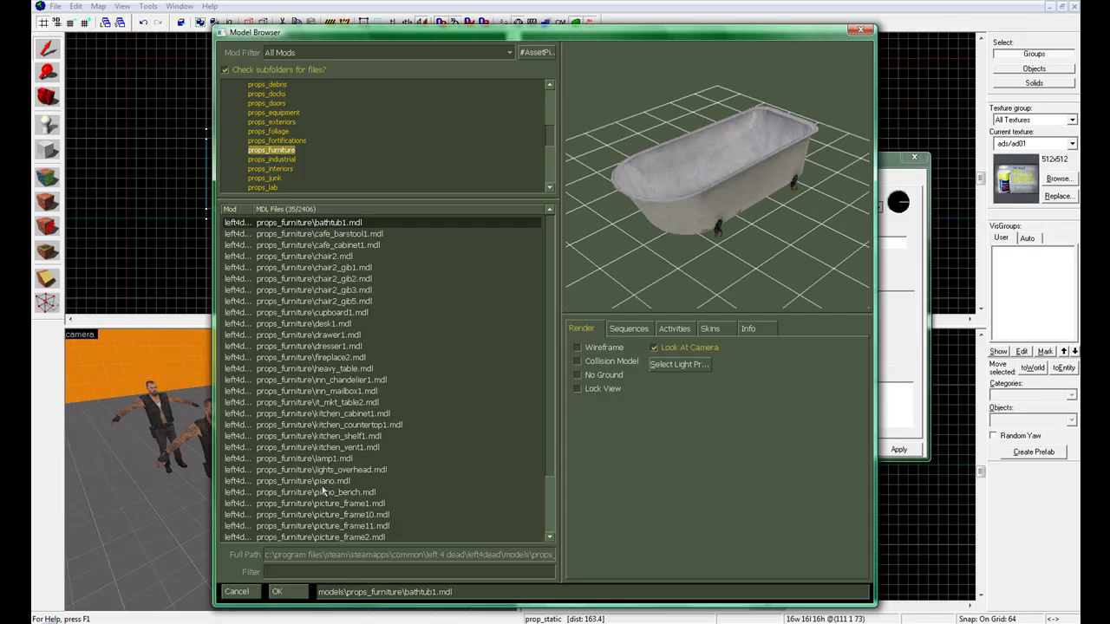
Step: Filter the models by desk, assign props_furniture/desk1.mdl as the prop's World Model, apply it and close the object properties
click(345, 571)
text(desk)
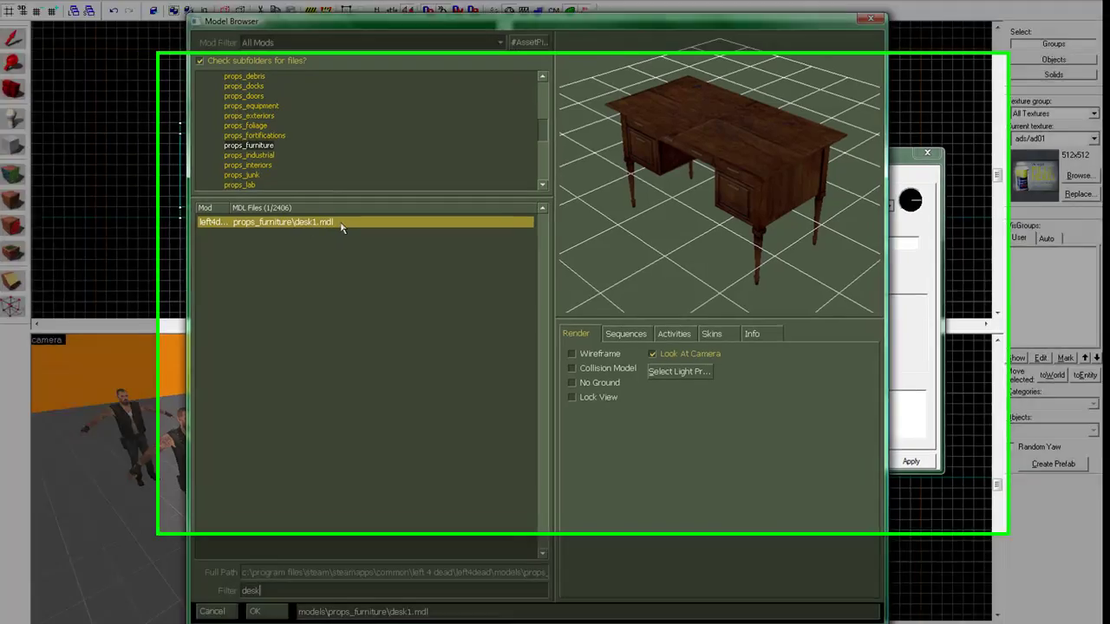
double_click(339, 224)
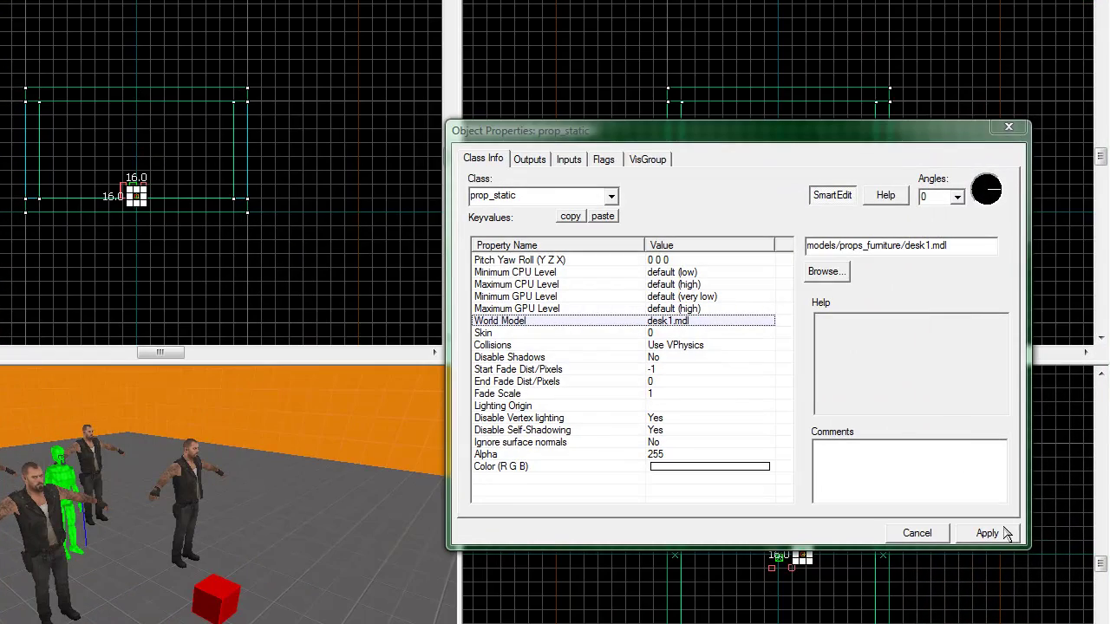
click(986, 532)
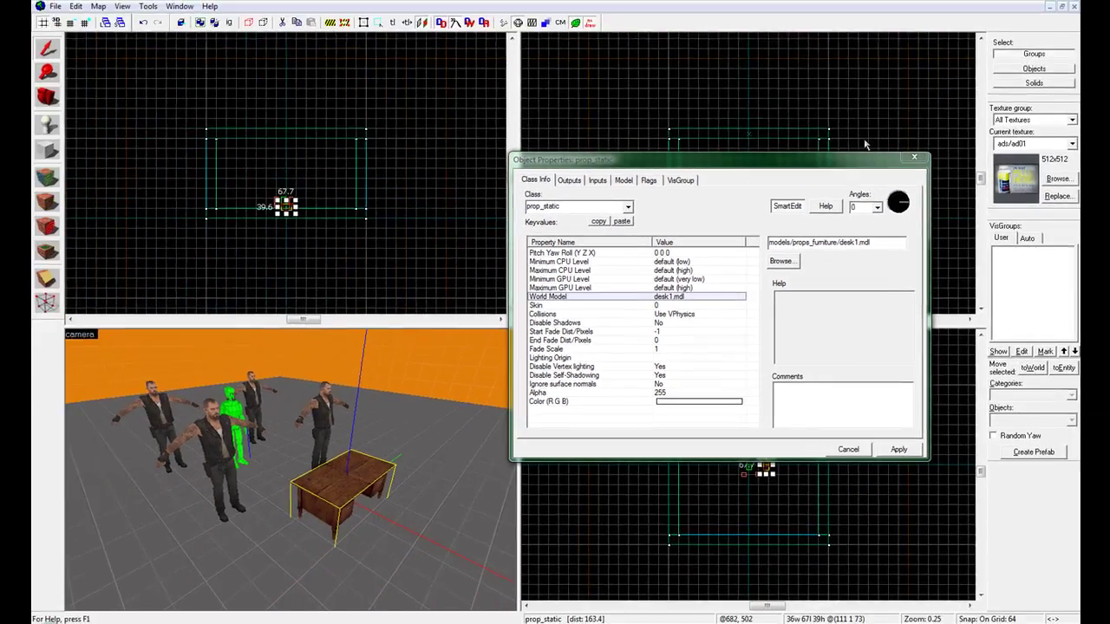
click(914, 157)
Step: Raise the desk with finer grid snapping until its legs rest on the floor, and return the grid size to 32
scroll(278, 217, up, 4)
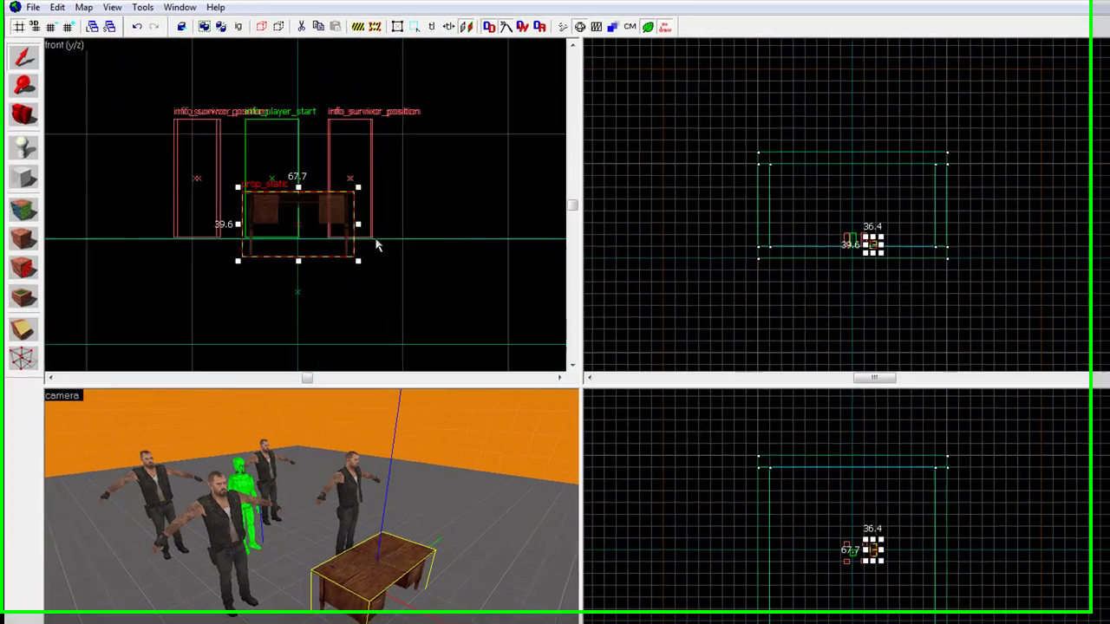
scroll(343, 201, up, 2)
mouse_move(298, 204)
mouse_down()
mouse_move(300, 118)
mouse_move(320, 202)
mouse_move(322, 106)
mouse_move(319, 198)
mouse_up()
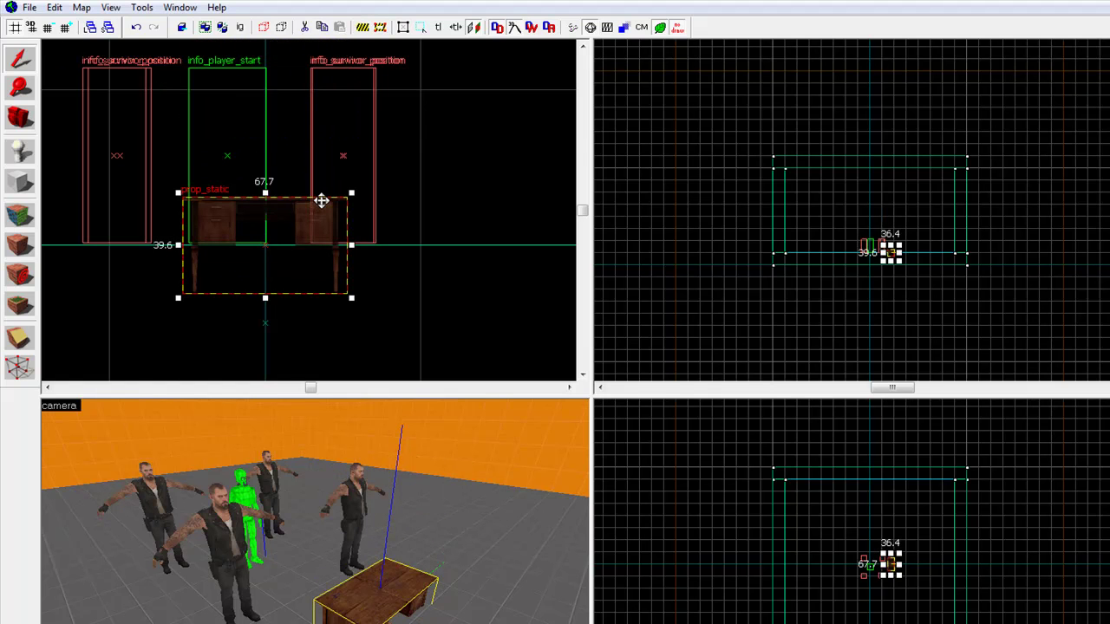
key(bracketleft)
key(bracketleft)
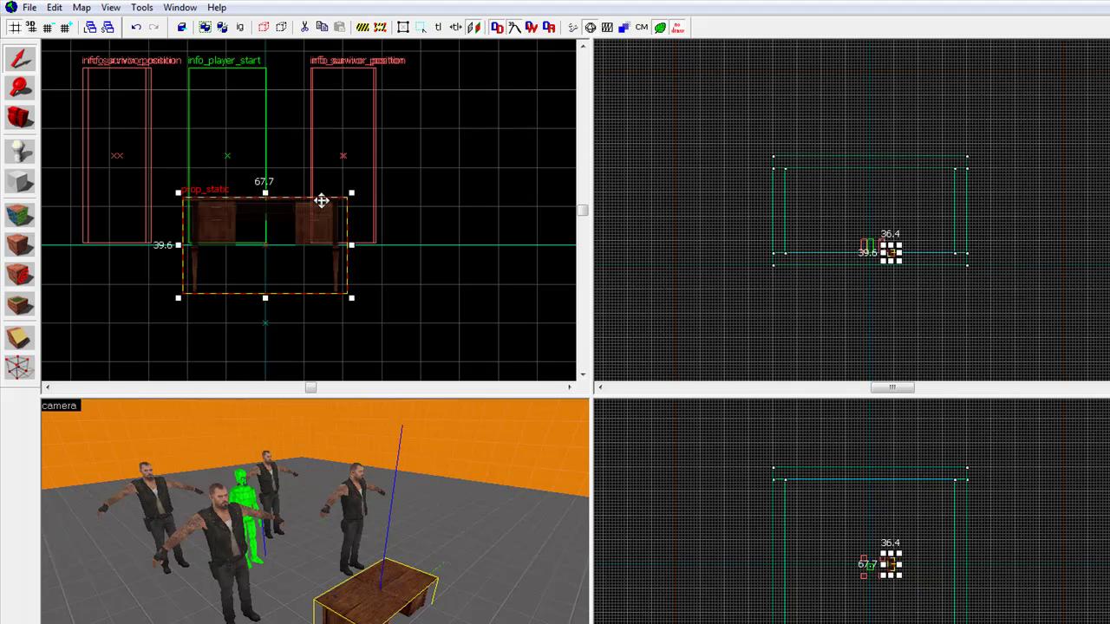
key(Up)
key(bracketright)
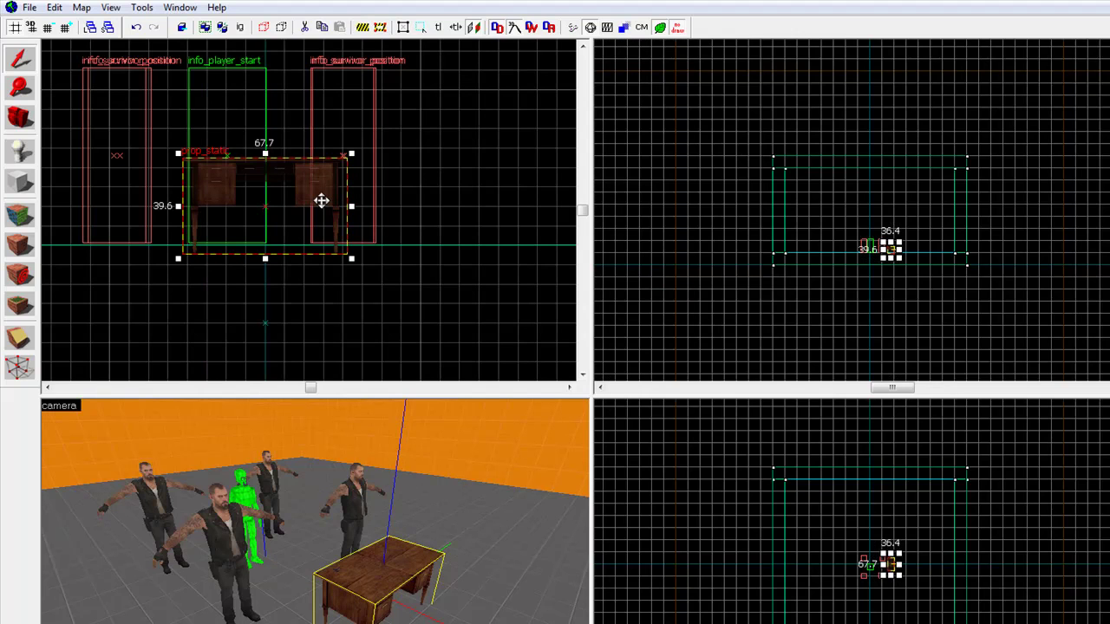
key(Up)
key(Down)
key(bracketleft)
key(Up)
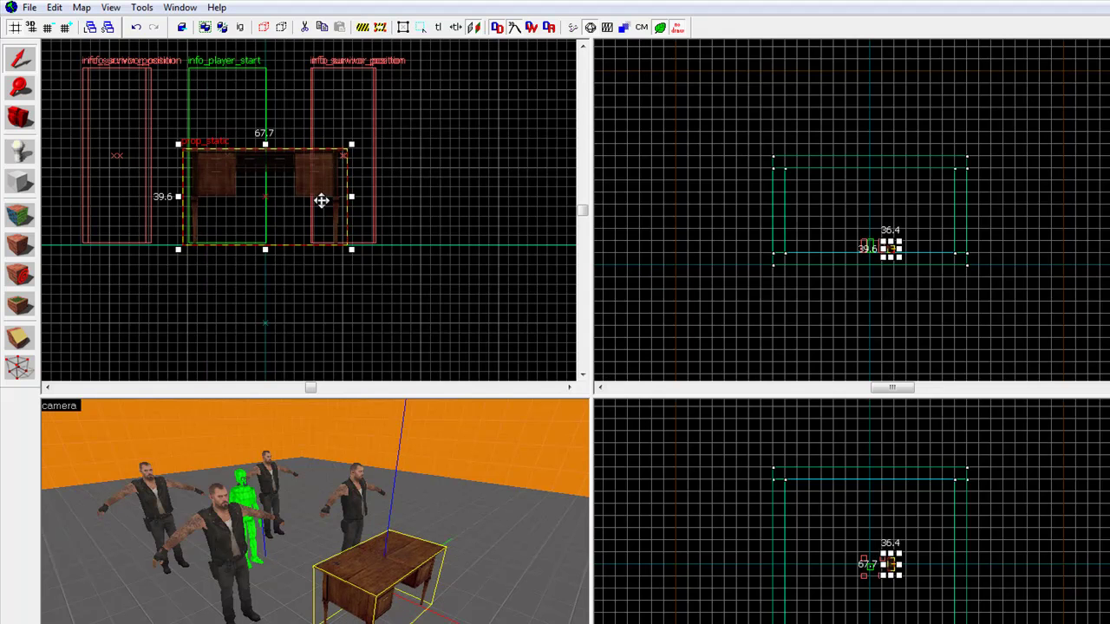
key(bracketleft)
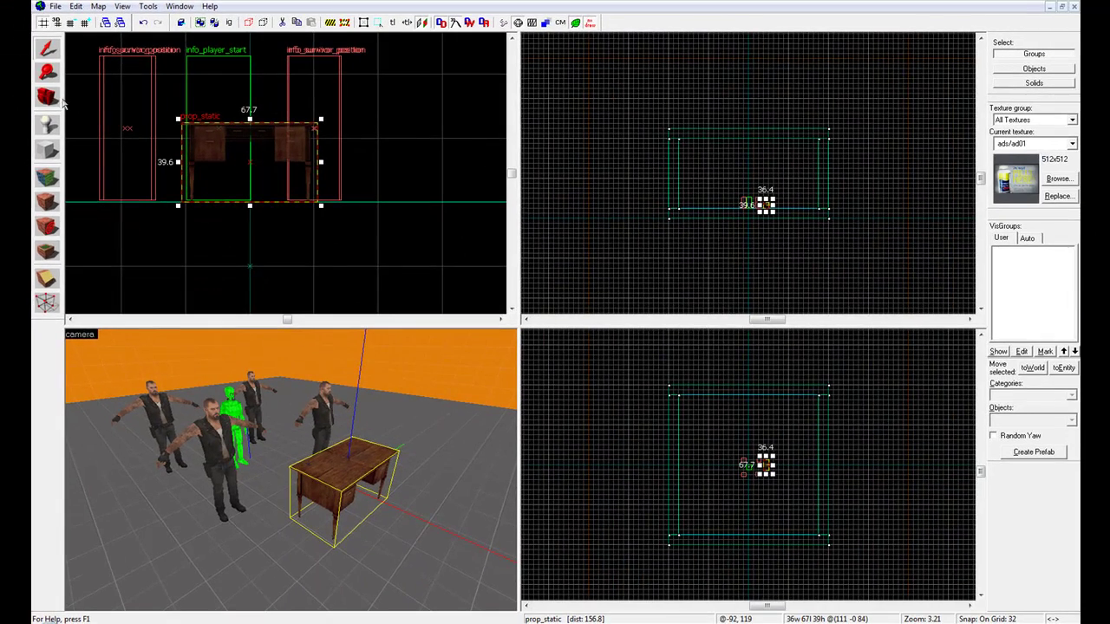
Step: Move the desk in the top view away from the survivor group, to about X 192, Y 32
scroll(756, 471, up, 4)
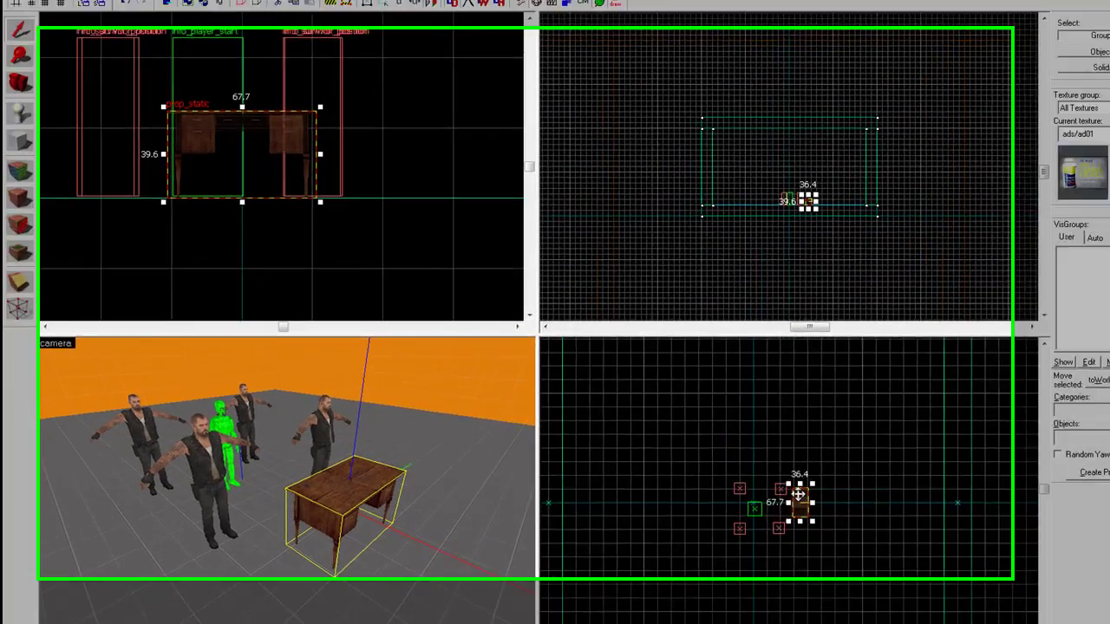
scroll(799, 495, up, 4)
drag(808, 495, 892, 470)
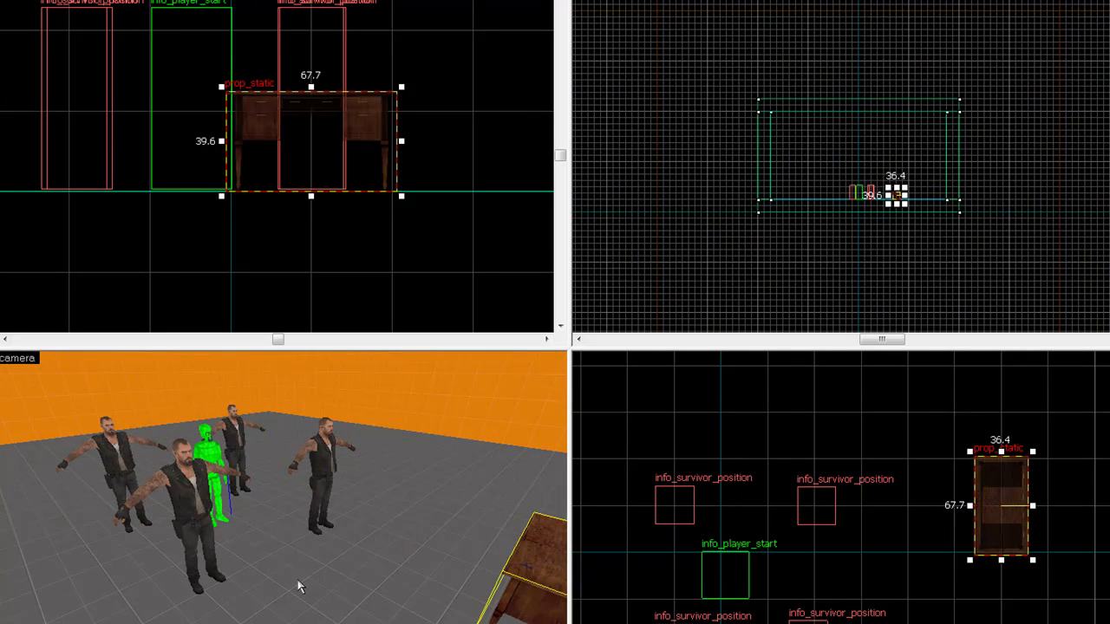
scroll(293, 577, down, 3)
scroll(355, 571, up, 2)
key(d)
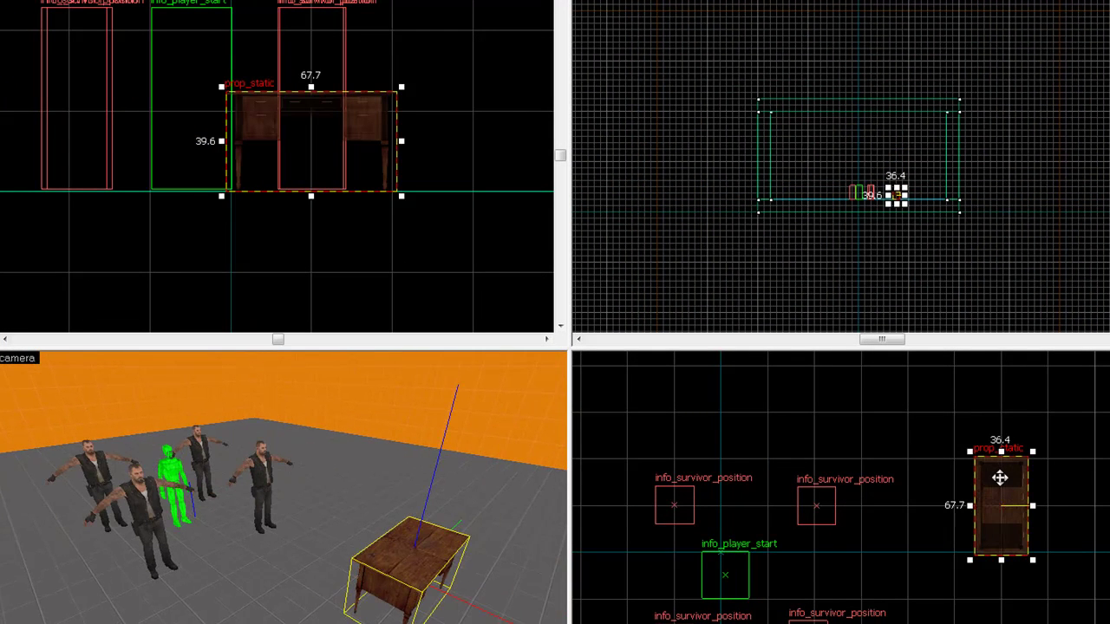
Step: Rotate the desk 180 degrees in the top view so that it faces the survivors
click(1002, 471)
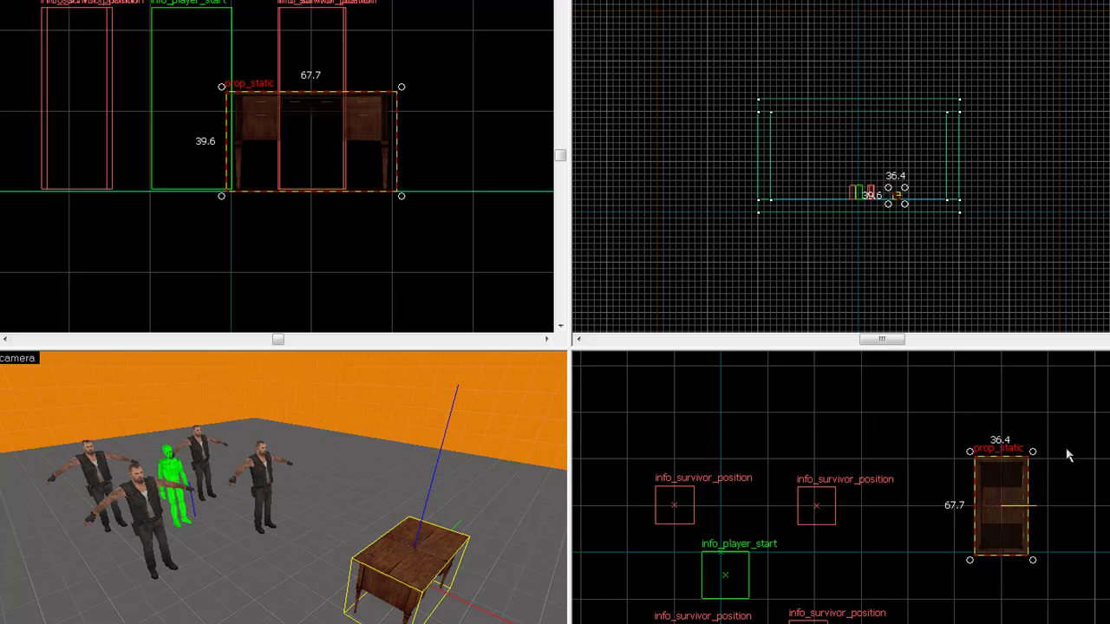
scroll(659, 546, up, 1)
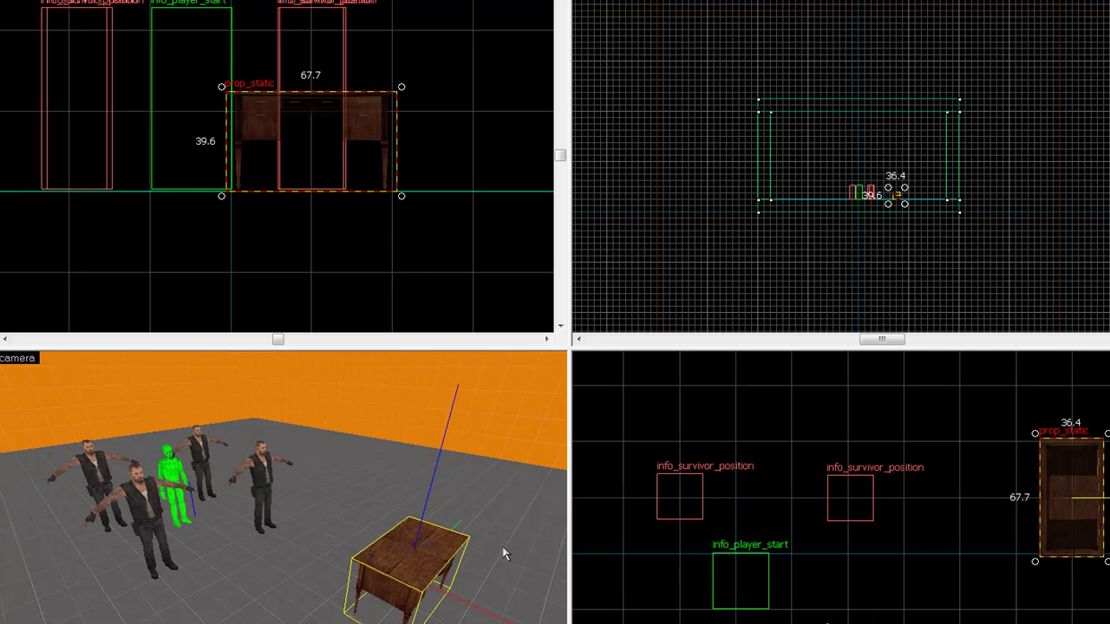
key(d)
key(w)
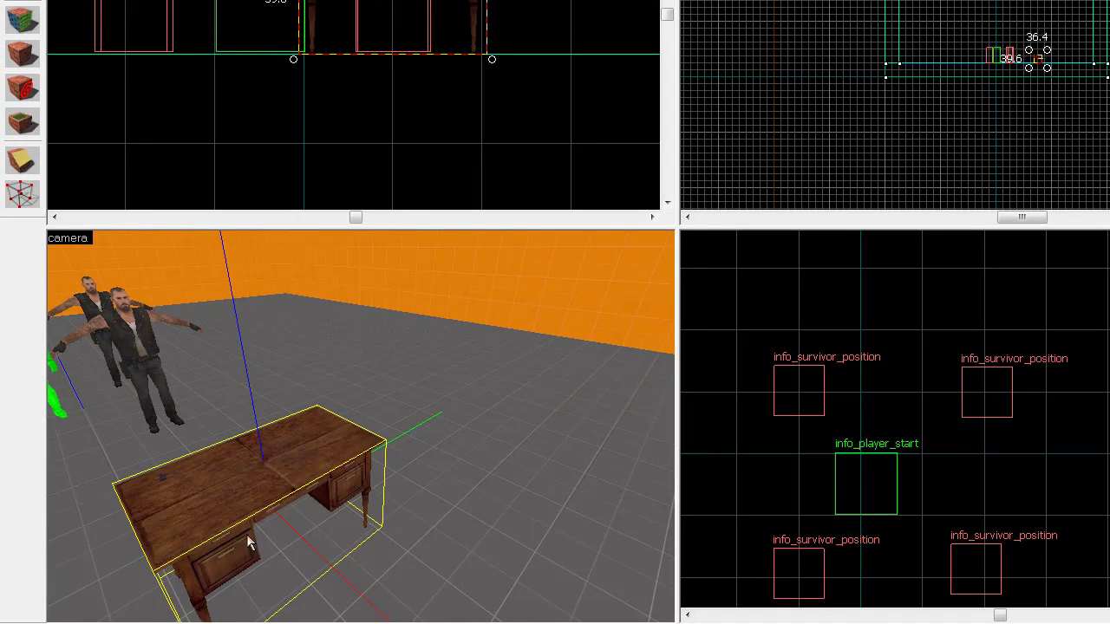
key(a)
key(w)
key(s)
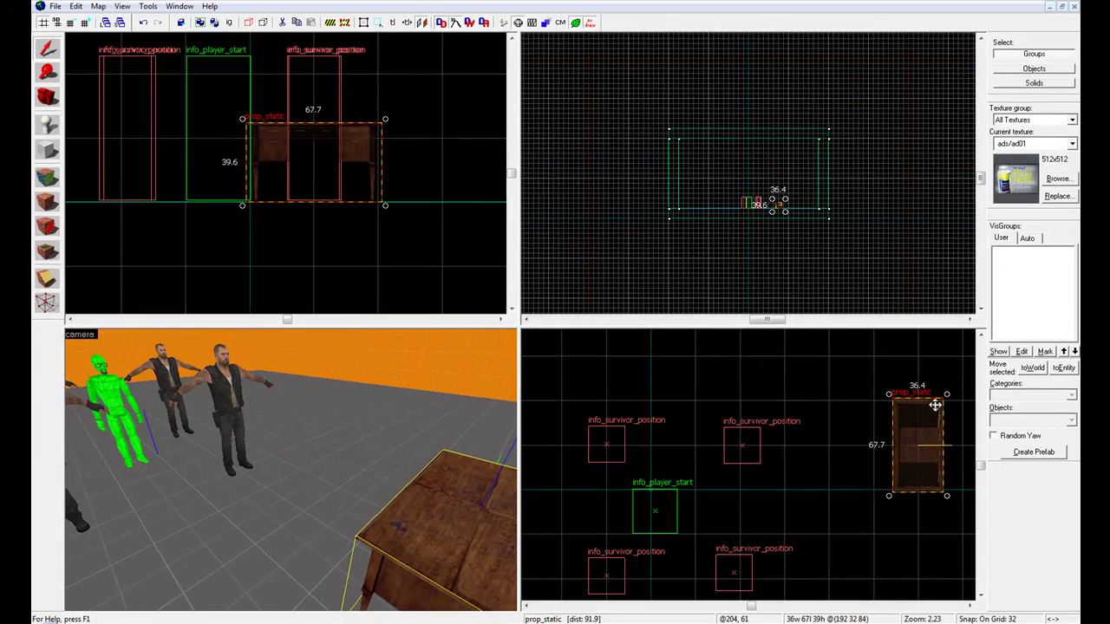
drag(947, 393, 886, 490)
scroll(896, 492, up, 5)
scroll(896, 492, up, 10)
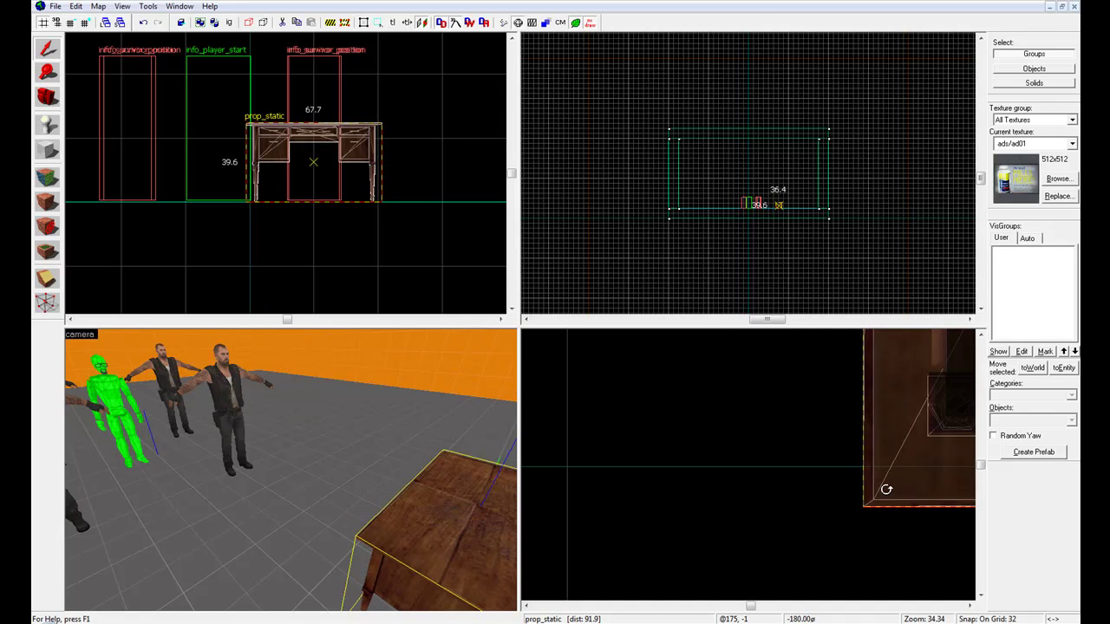
scroll(886, 489, down, 15)
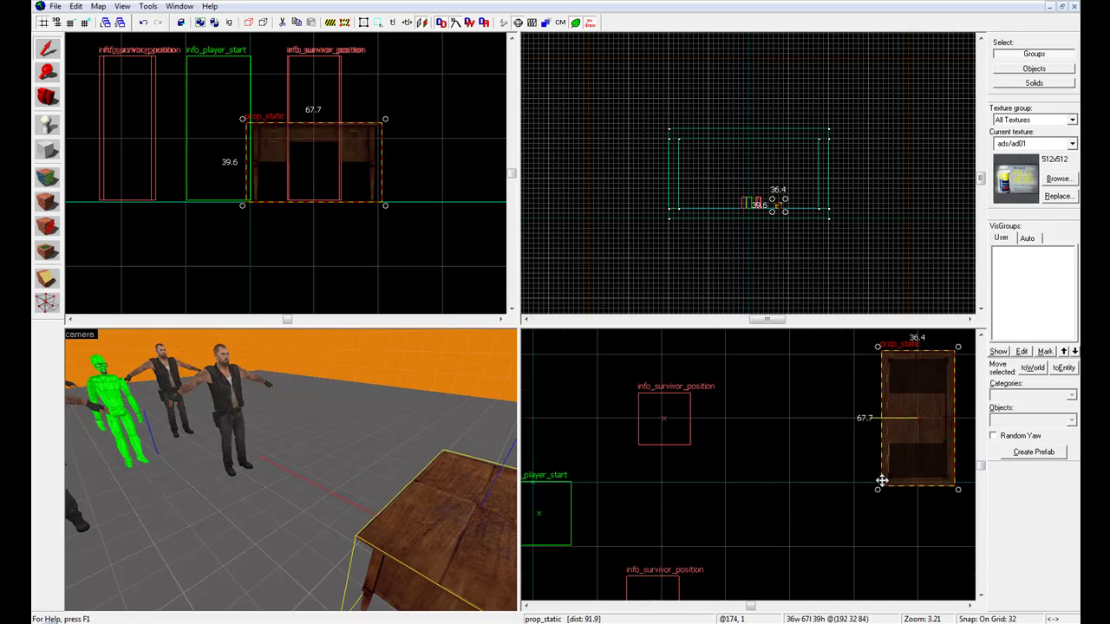
Step: Turn the desk to a slight angle in the top view and clear the selection
scroll(417, 445, down, 5)
scroll(371, 451, up, 5)
scroll(382, 451, down, 2)
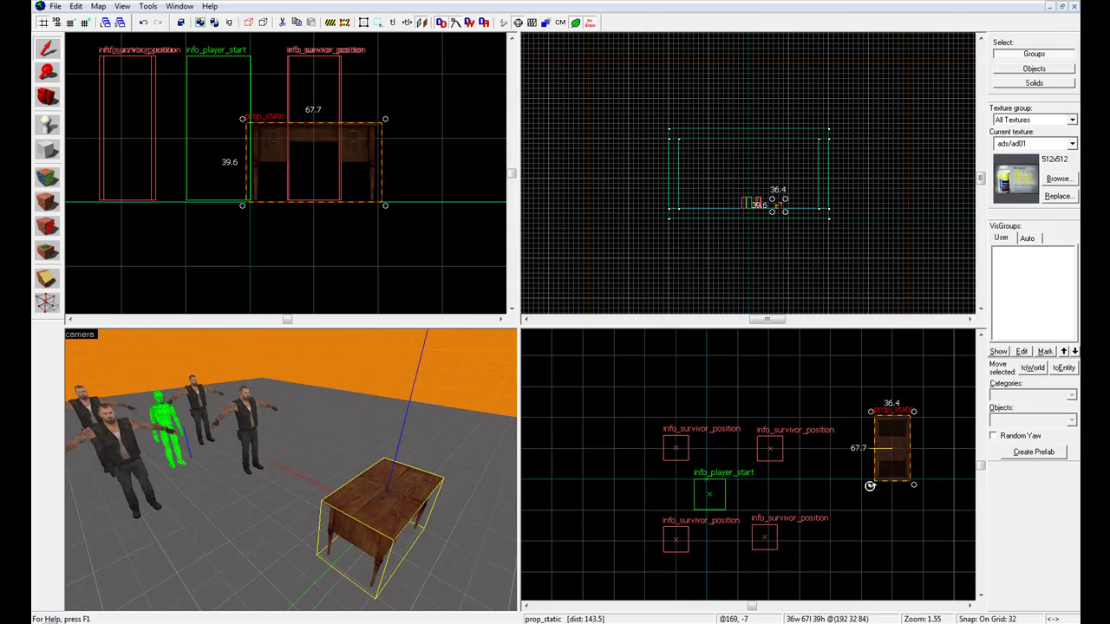
drag(870, 486, 884, 491)
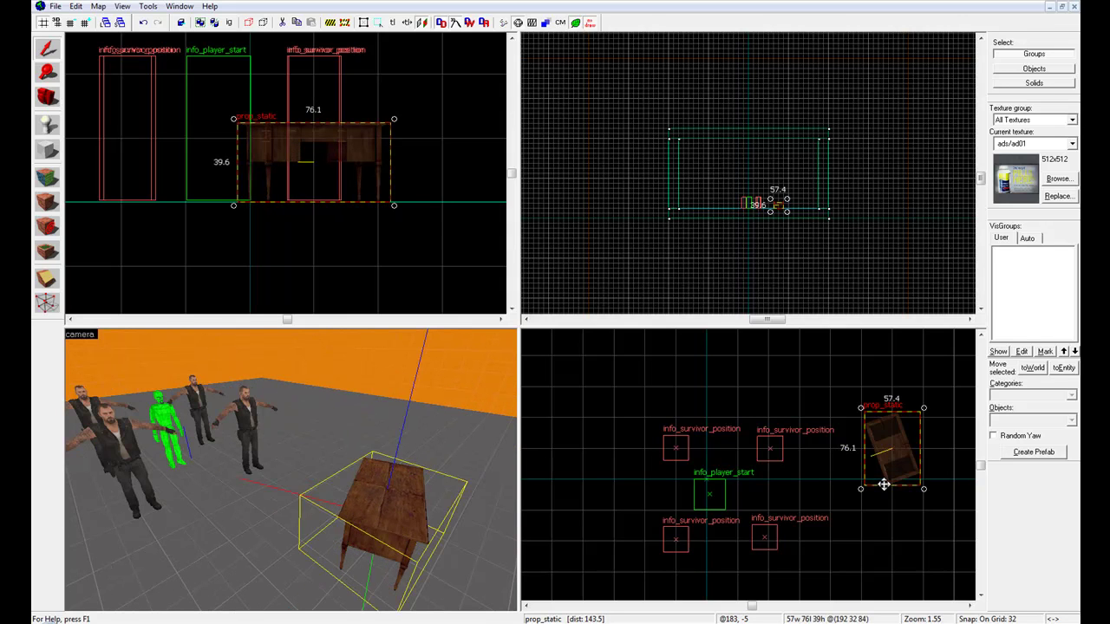
click(802, 409)
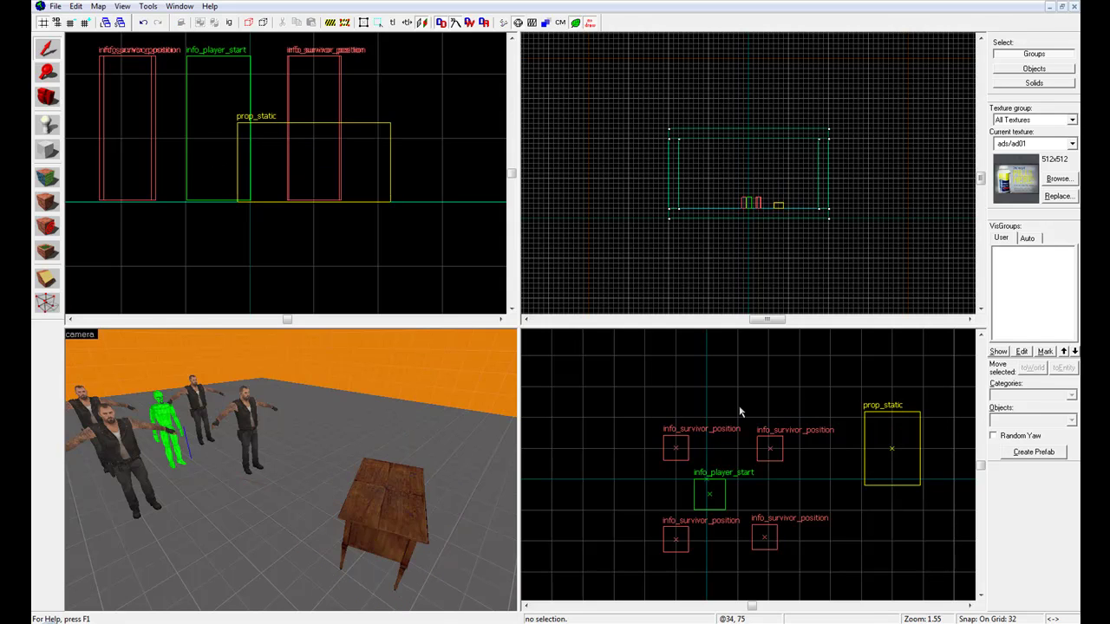
Step: Open the Run Map settings and end the additional game parameters with +sv_lan 1
click(53, 99)
drag(326, 428, 292, 474)
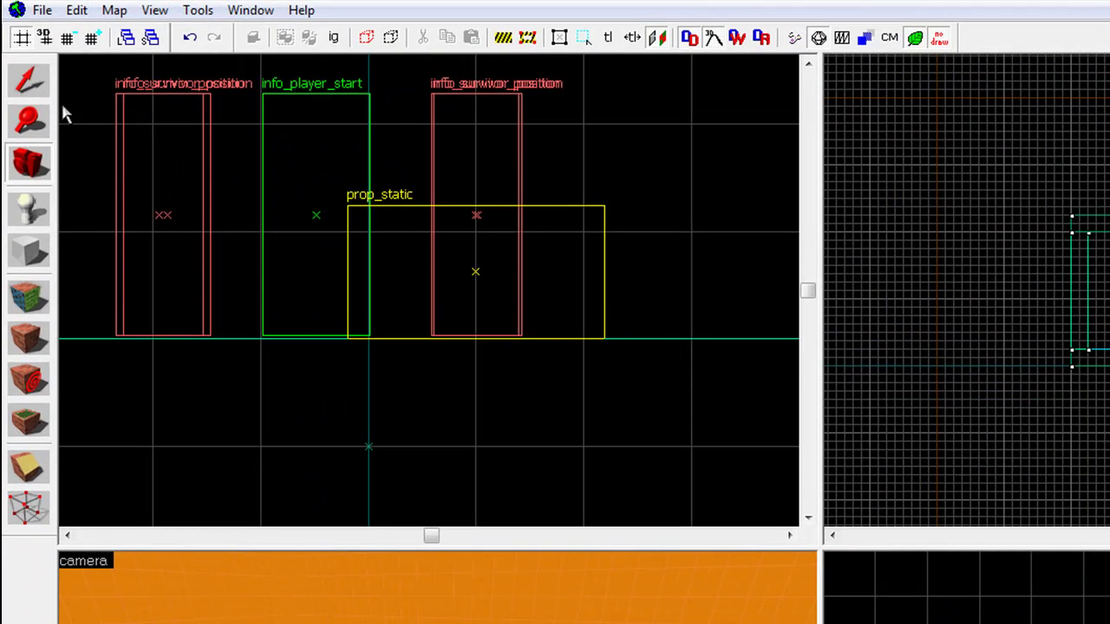
click(41, 10)
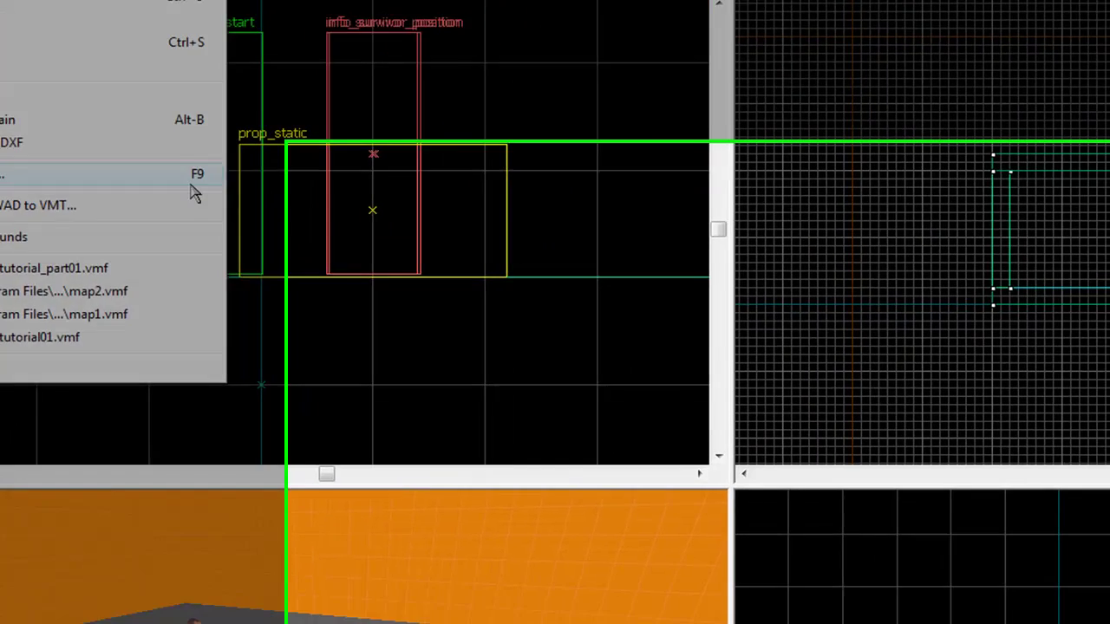
click(303, 243)
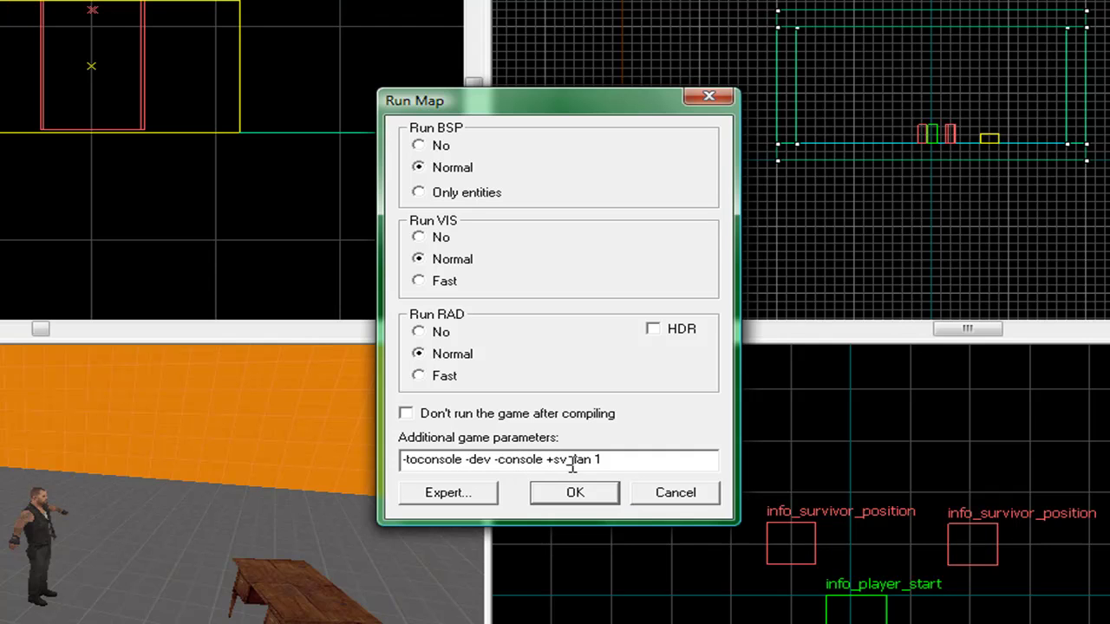
click(598, 459)
key(BackSpace)
text(1)
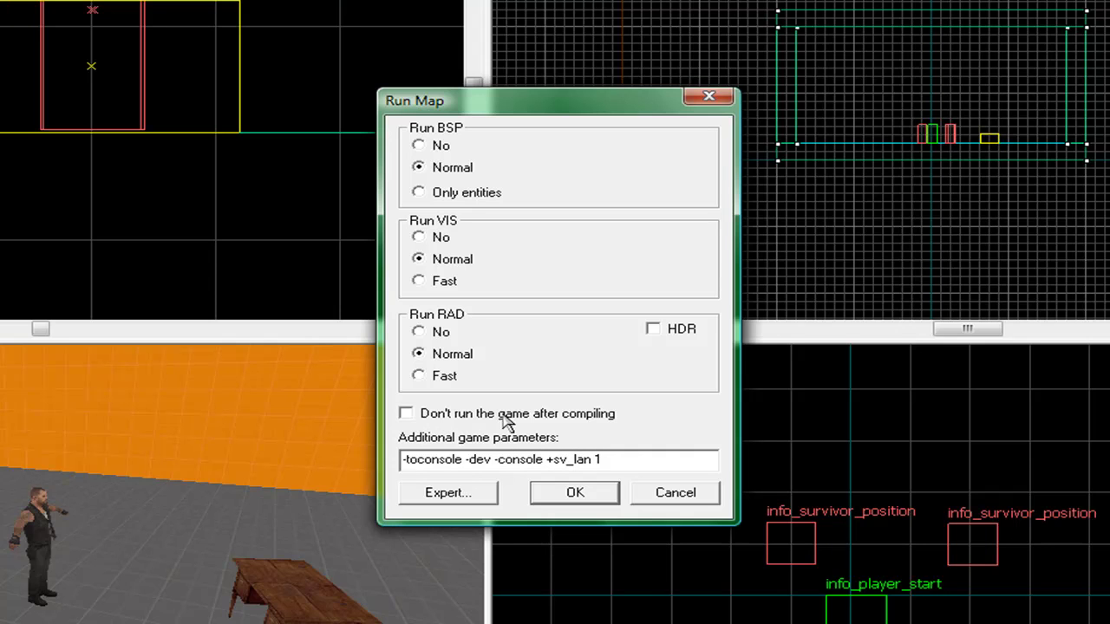